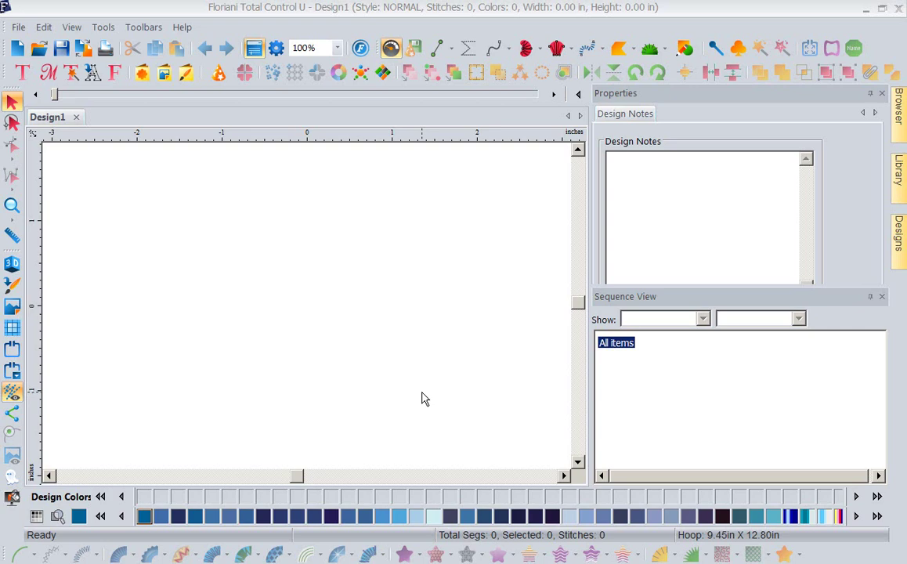
Place a circle text ring reading MY TEXT in Applique 03, then reveal its height and spacing settings.
click(28, 74)
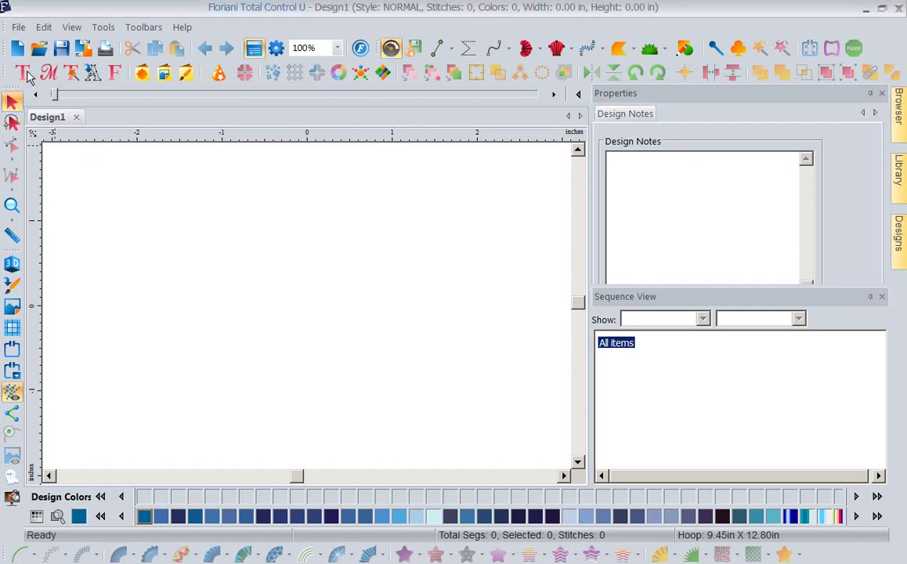
click(27, 74)
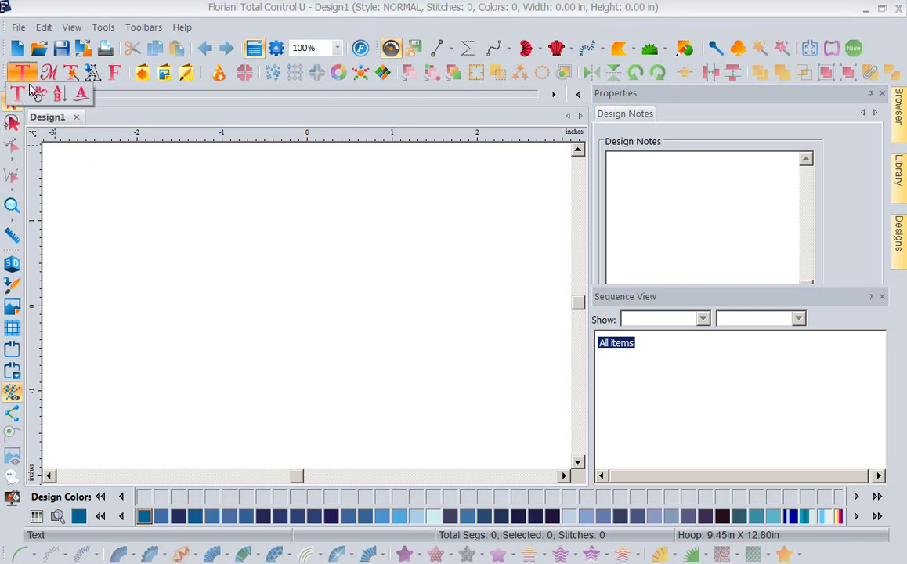
click(39, 95)
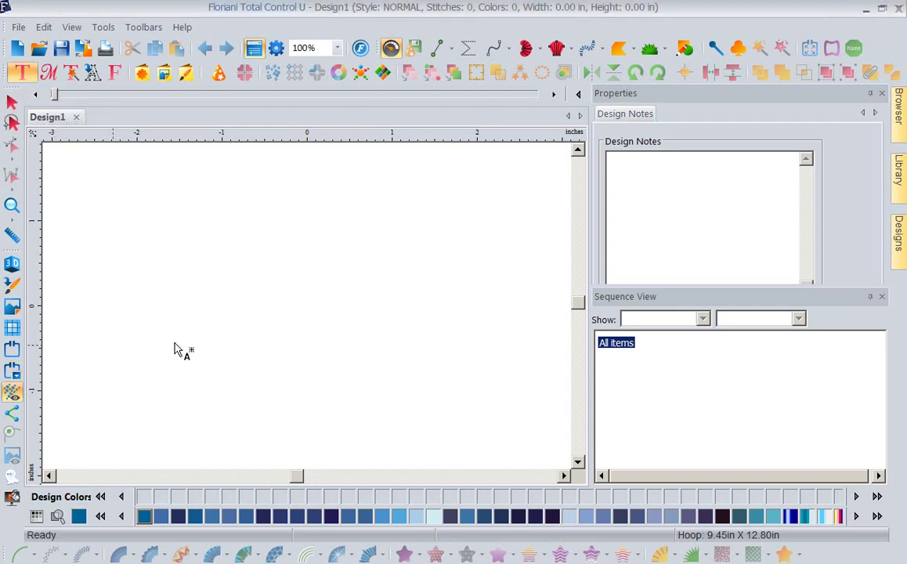
click(318, 298)
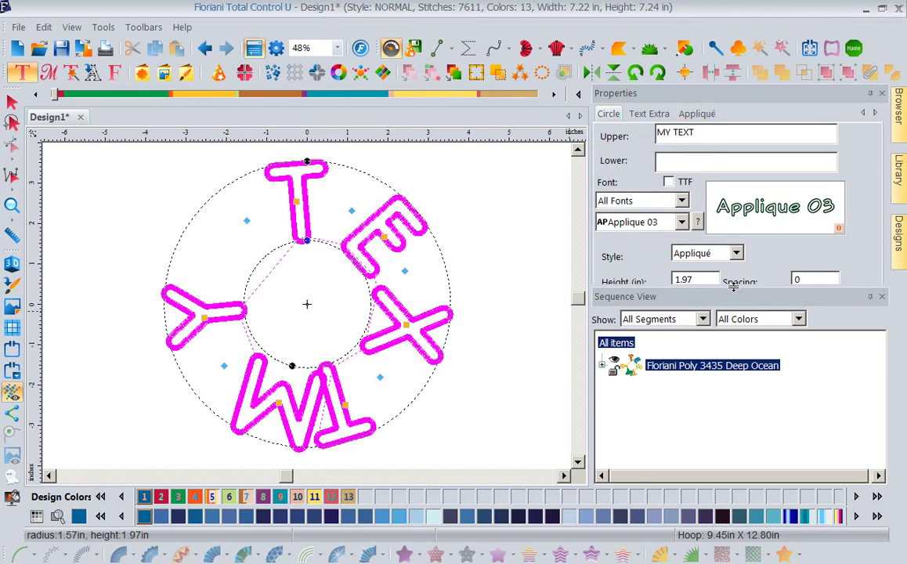
key(Escape)
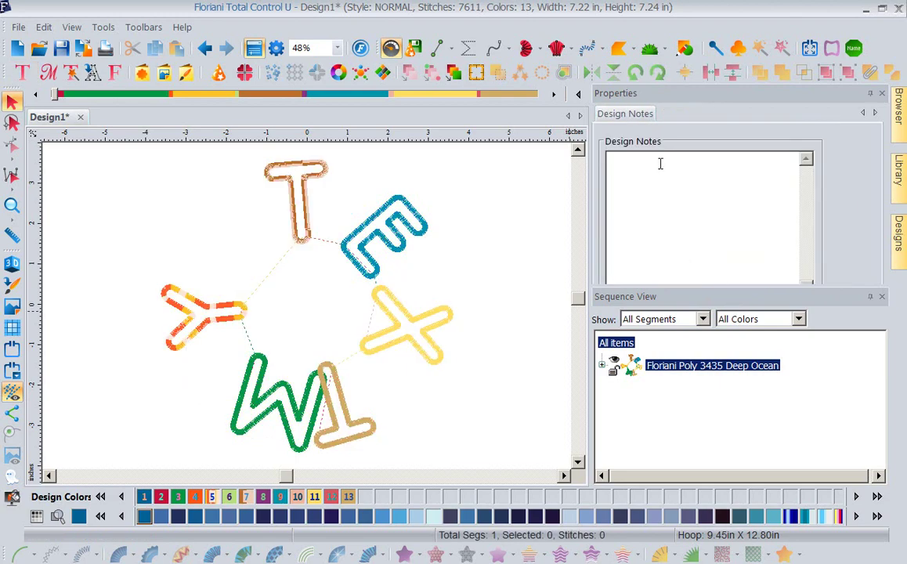
click(391, 224)
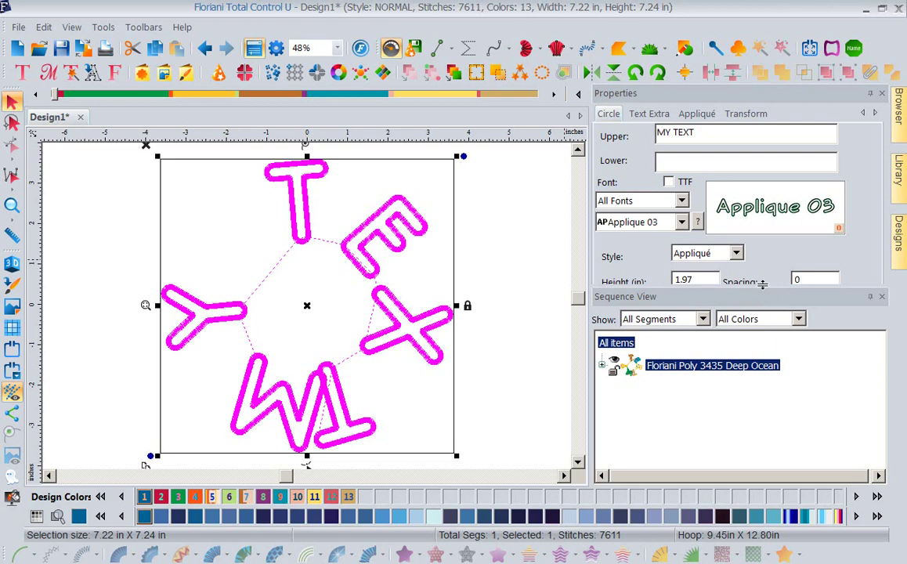
drag(762, 285, 762, 346)
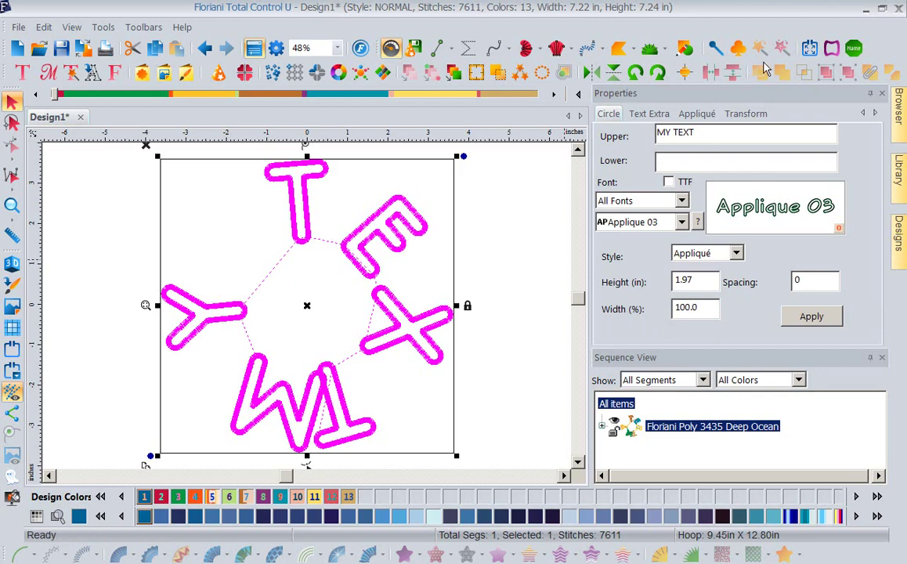
Enter 'Florinai is Great' as the upper line and 'Kathi said so' as the lower line.
click(703, 137)
key(BackSpace)
key(BackSpace)
key(BackSpace)
key(BackSpace)
key(BackSpace)
key(BackSpace)
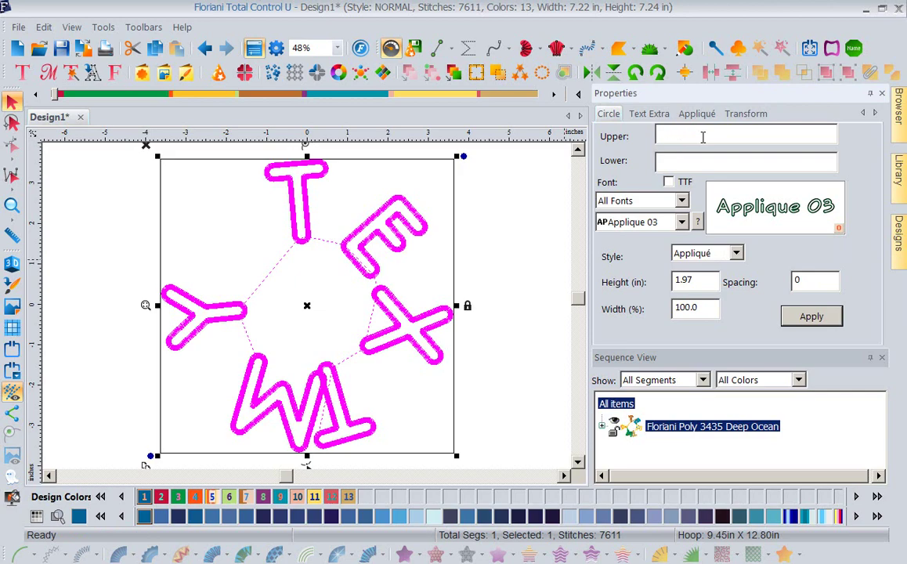
text(Florinai ia)
key(BackSpace)
text(s Great)
click(671, 159)
text(Kathi said so)
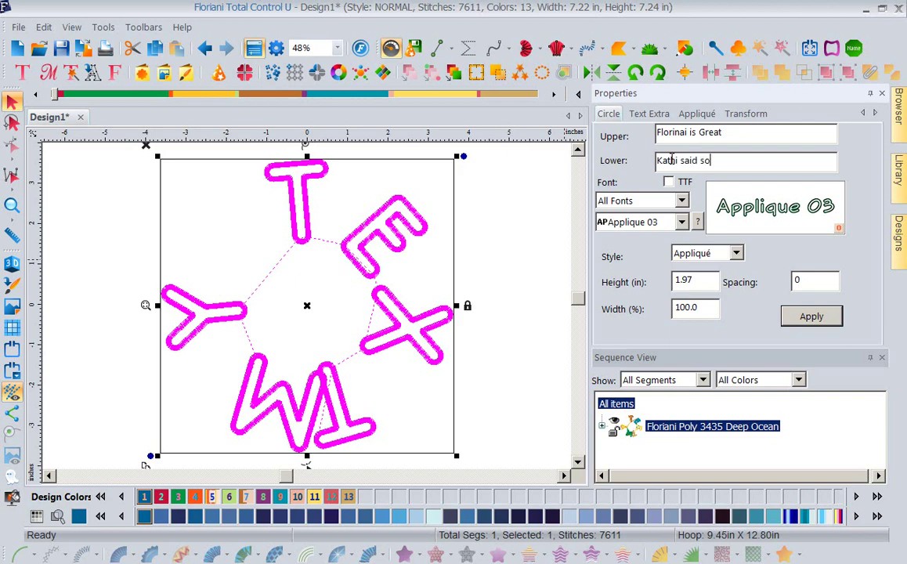
Keep the Applique 03 font, set the letter height value to 2, and apply.
click(682, 223)
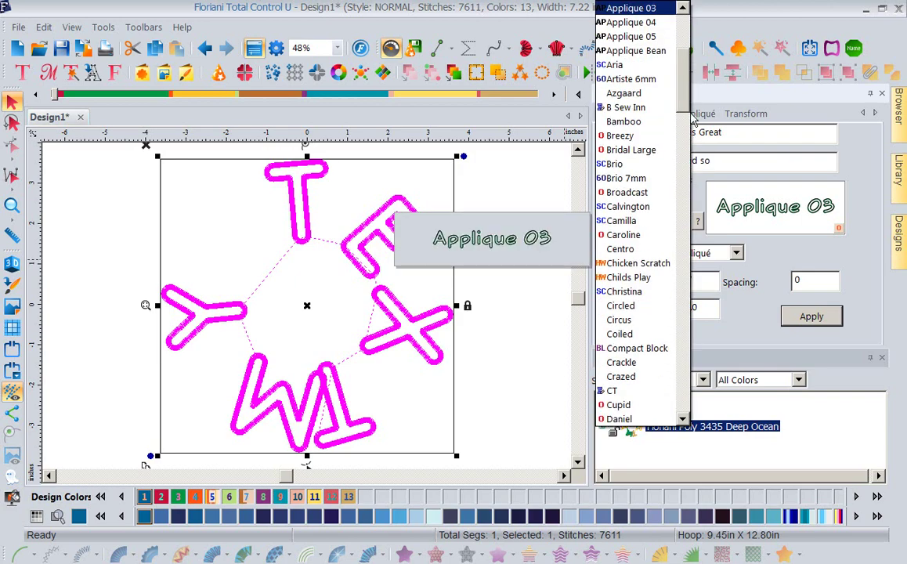
scroll(627, 98, up, 4)
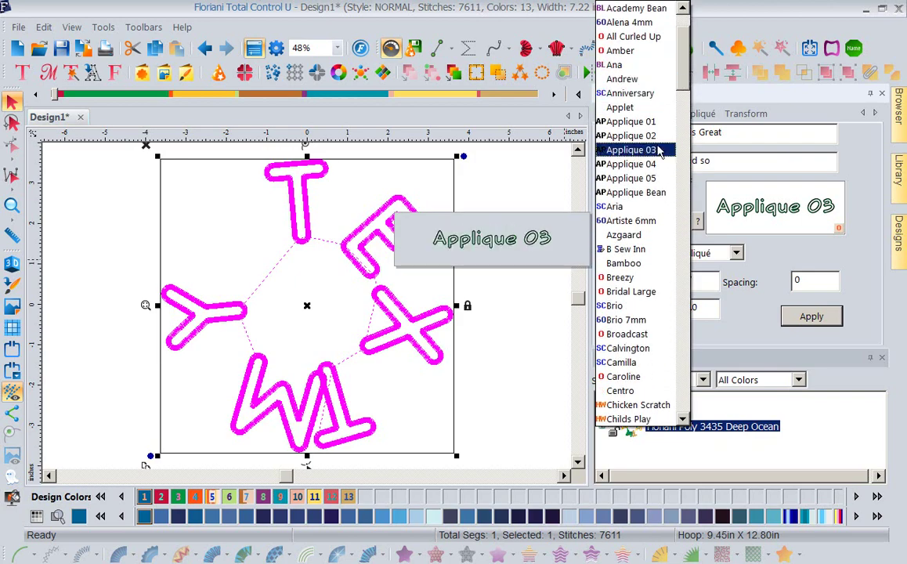
click(632, 150)
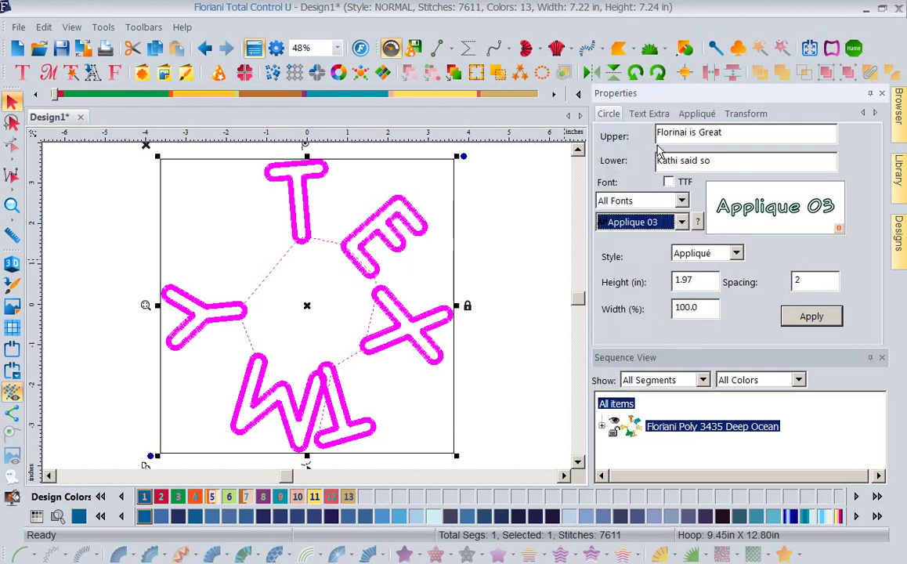
double_click(693, 282)
text(2)
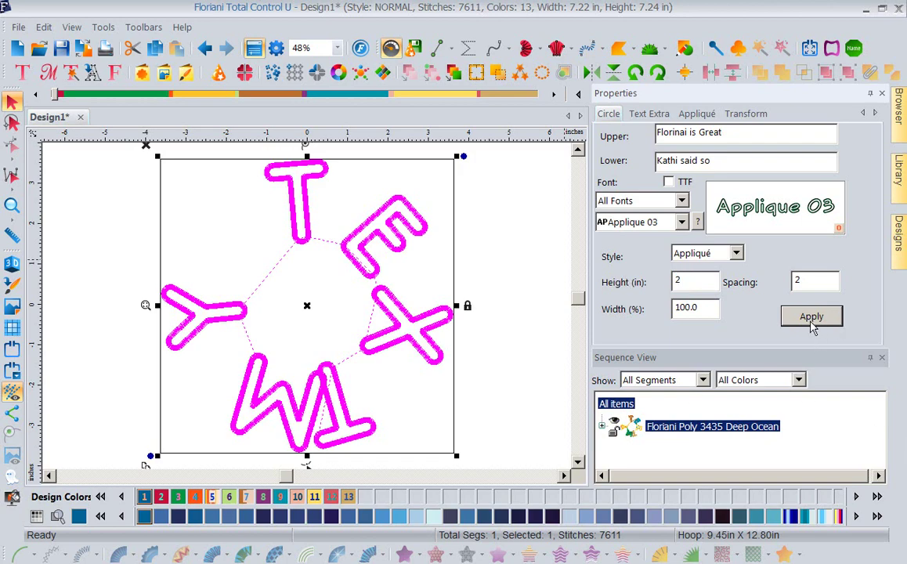
click(813, 328)
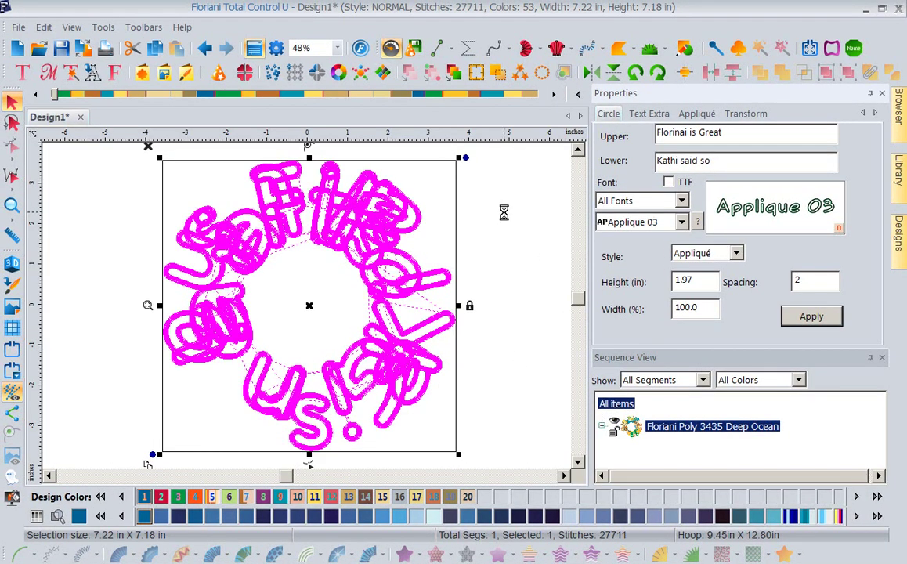
Zoom out to see the area around the design.
click(337, 48)
click(318, 76)
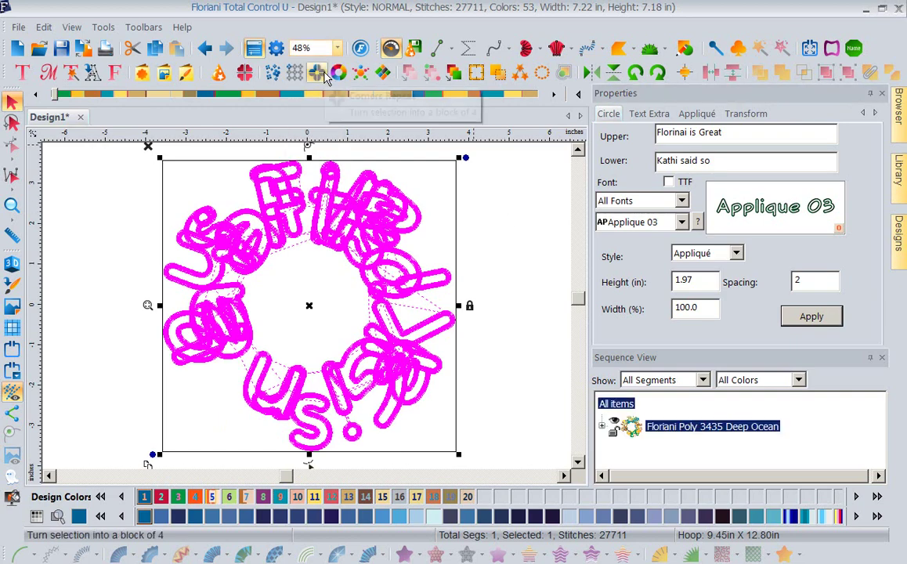
click(306, 48)
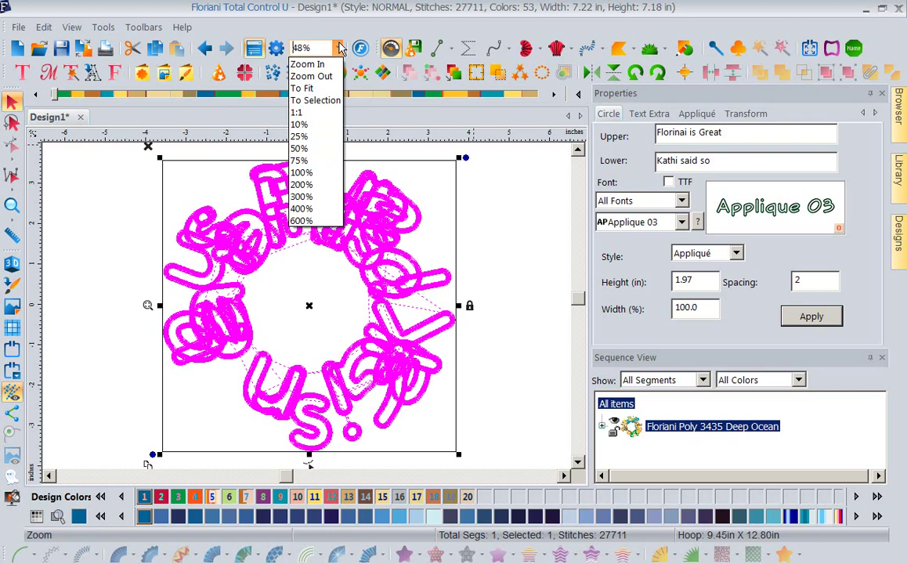
click(311, 76)
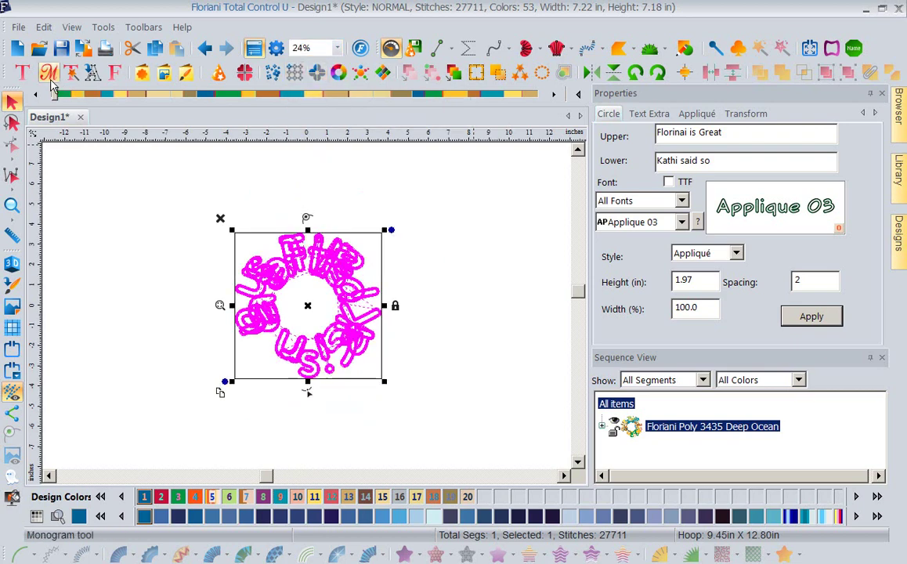
Pick the Circle text tool so the ring's dashed guides and handles appear.
click(24, 74)
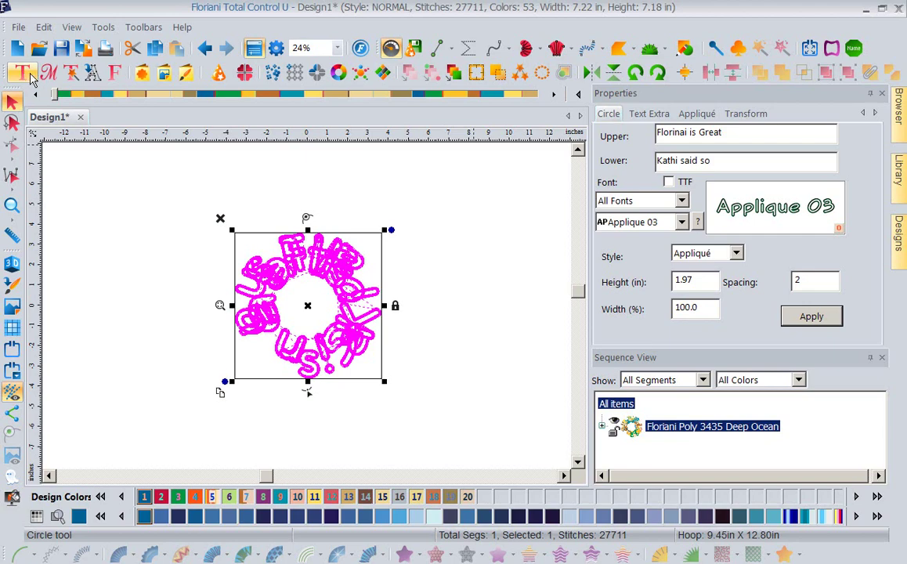
click(32, 79)
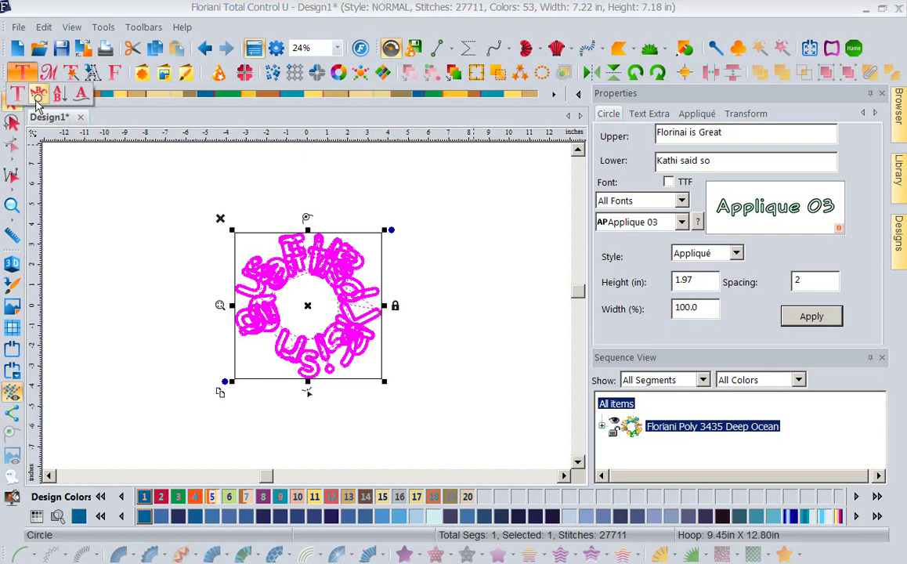
click(38, 93)
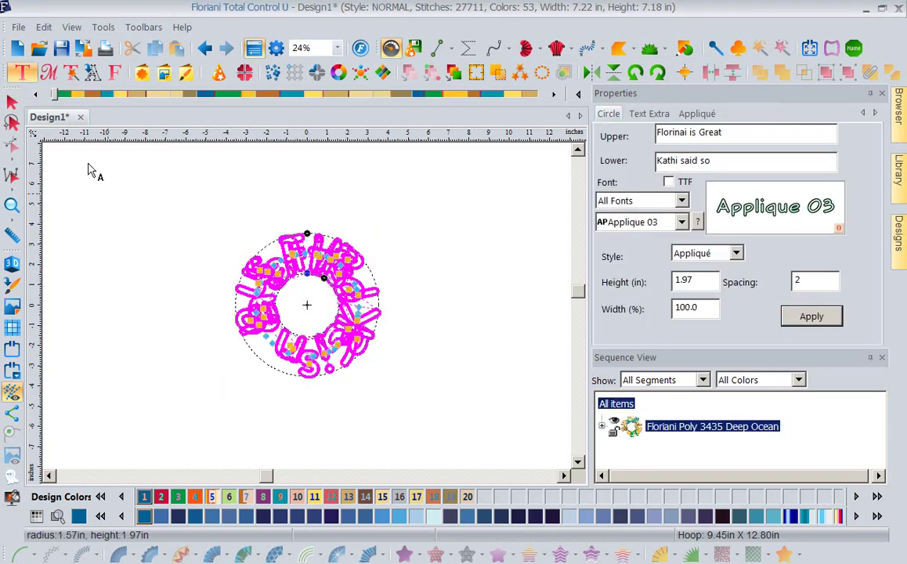
click(24, 69)
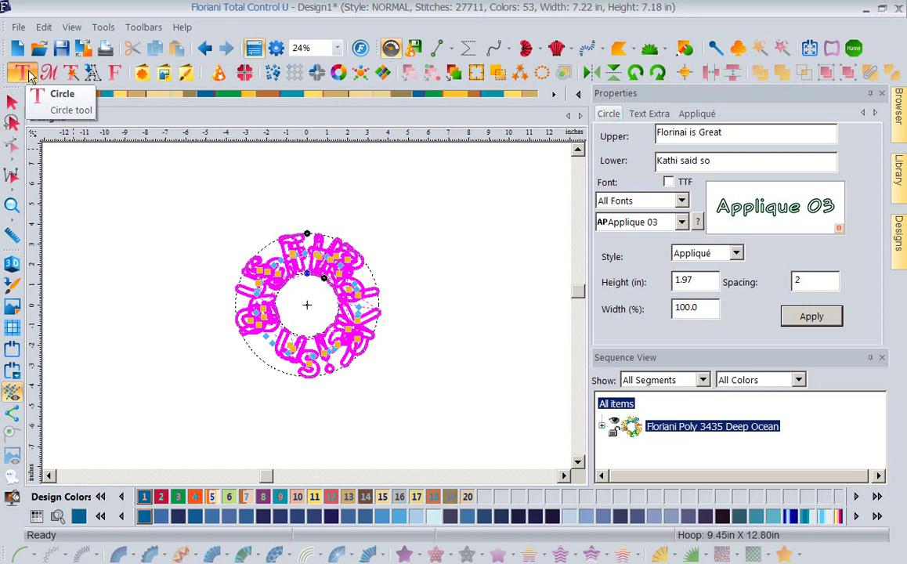
Enlarge the text ring's radius to about 7.23 inches so the letters spread out.
click(23, 73)
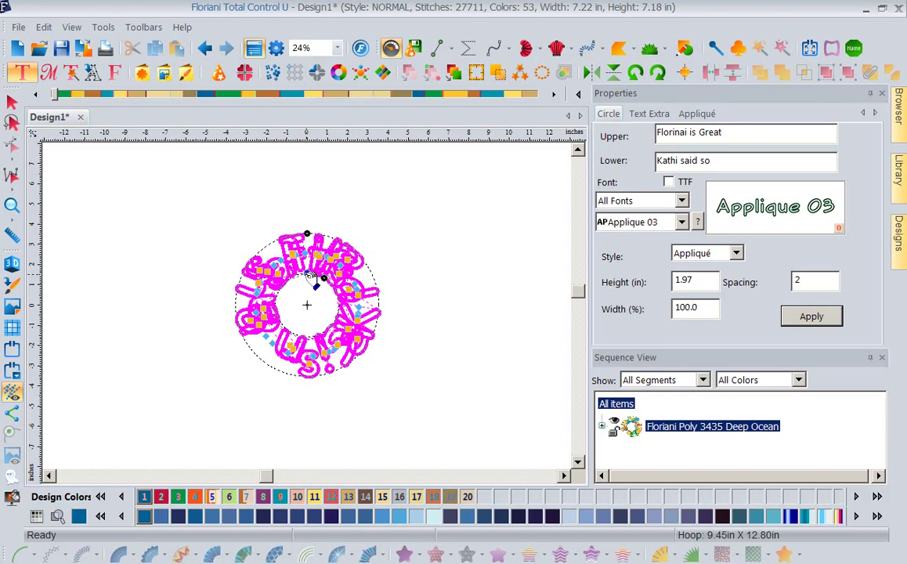
drag(312, 278, 308, 165)
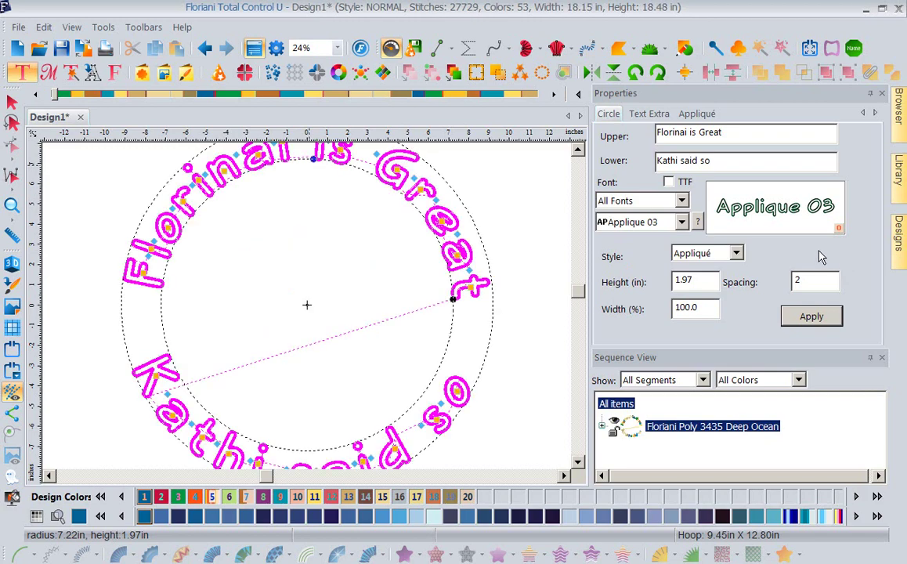
click(338, 50)
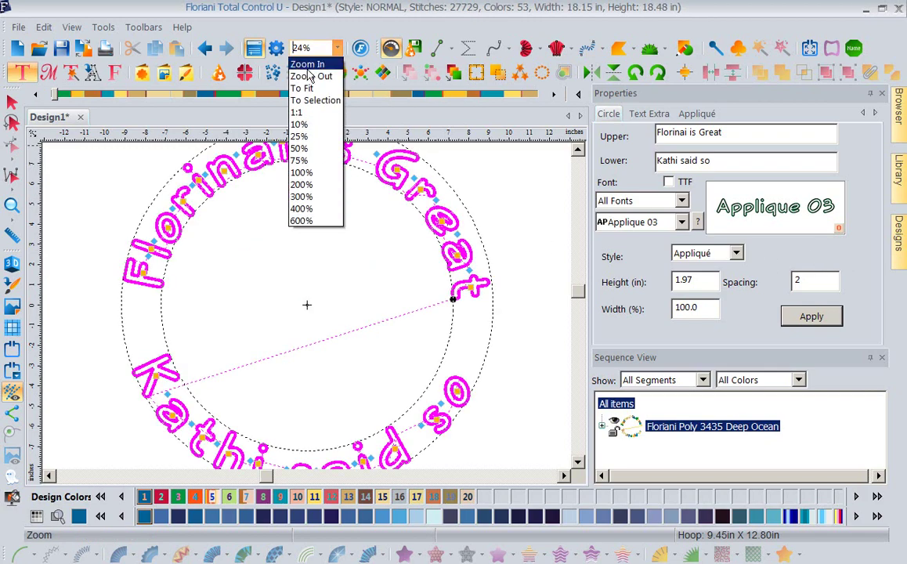
click(284, 87)
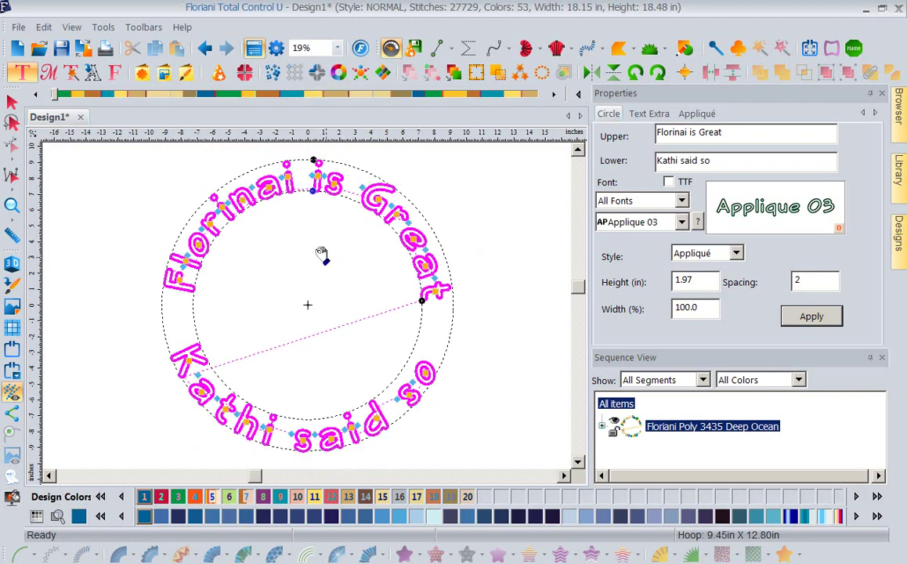
drag(318, 195, 313, 188)
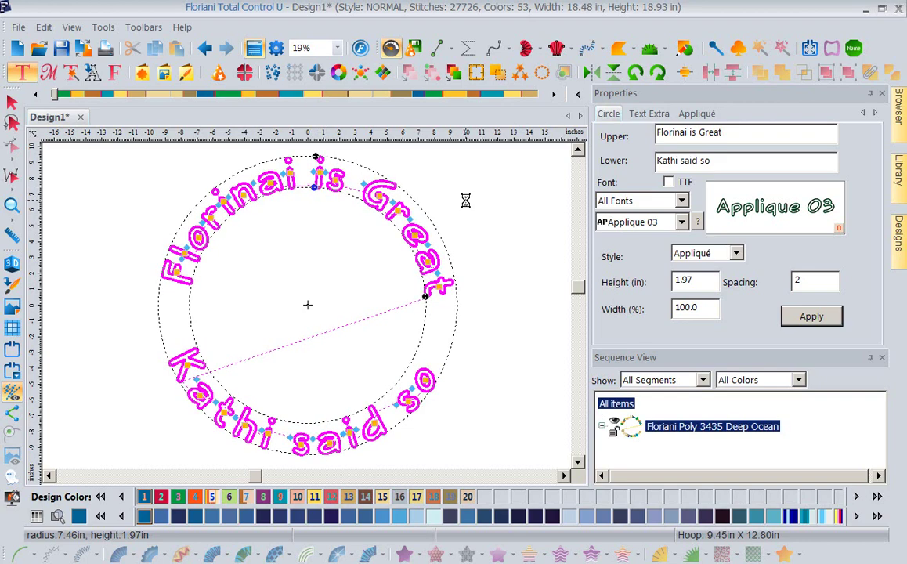
Close the design notes panel and expand the text's colour segments in the sequence list.
click(504, 241)
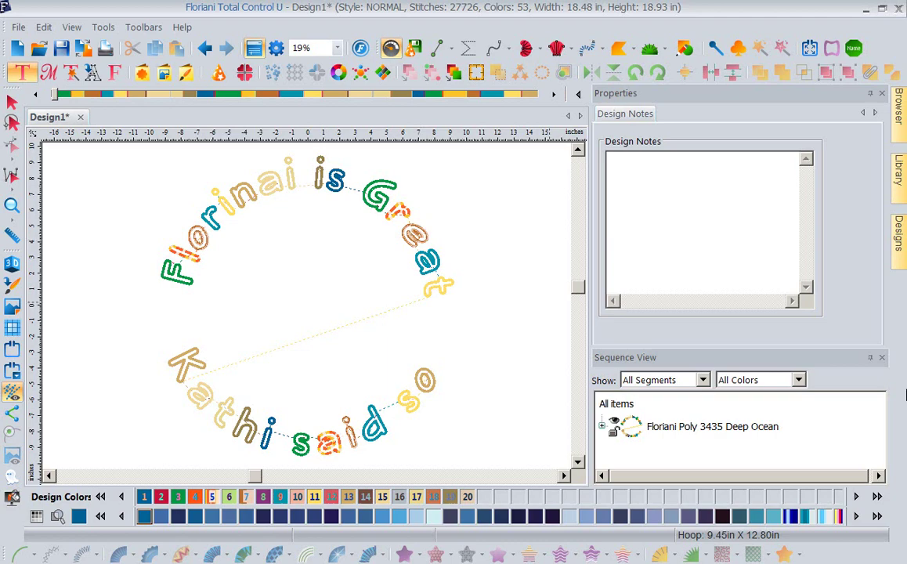
click(882, 94)
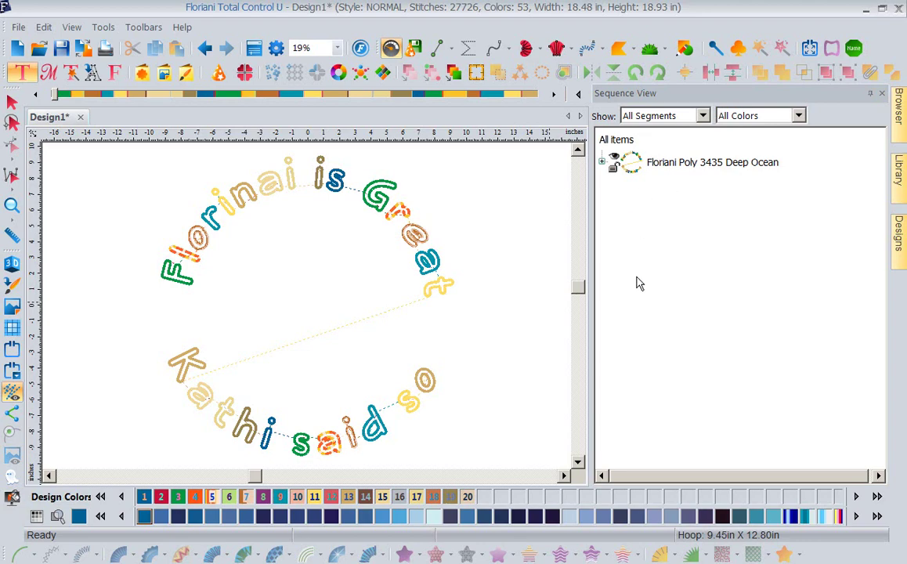
click(603, 162)
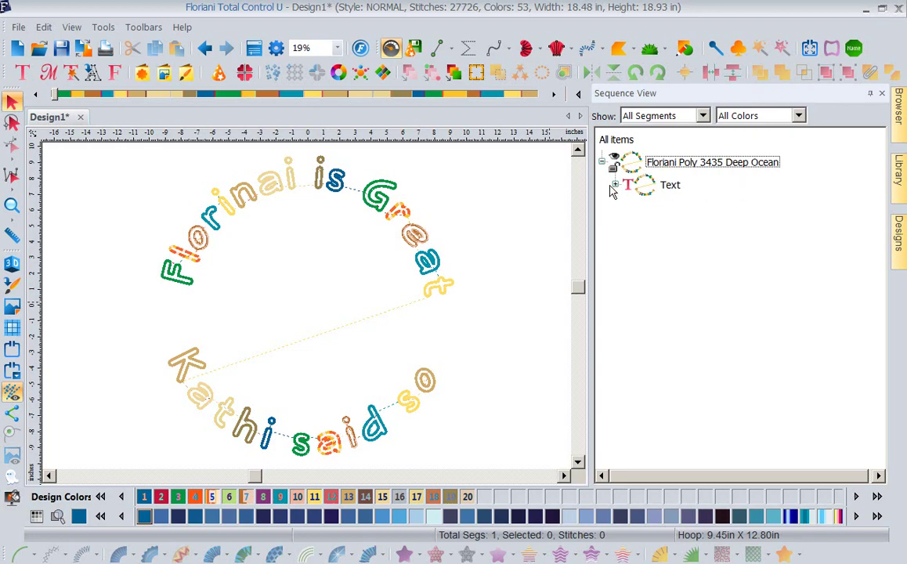
click(615, 186)
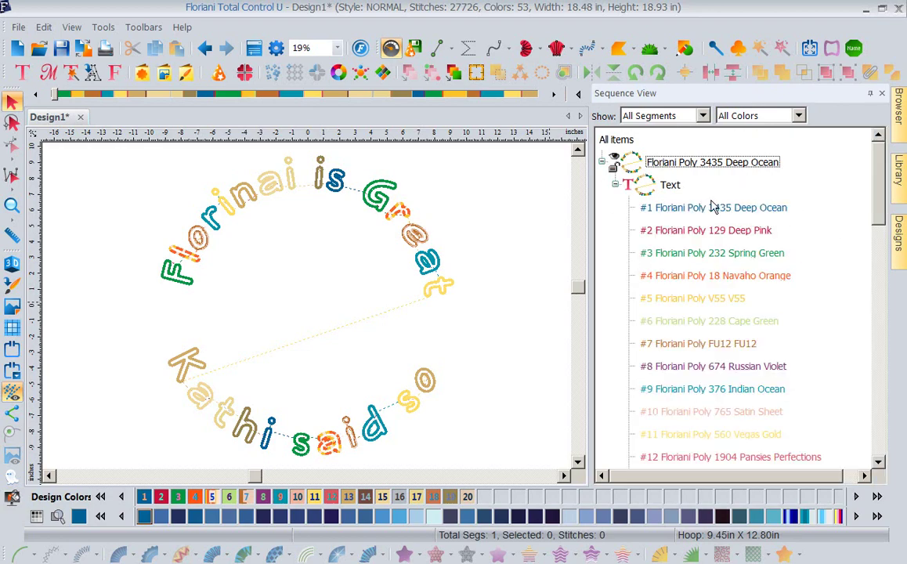
Select the Deep Pink and Spring Green colour segments.
drag(709, 208, 701, 230)
click(701, 230)
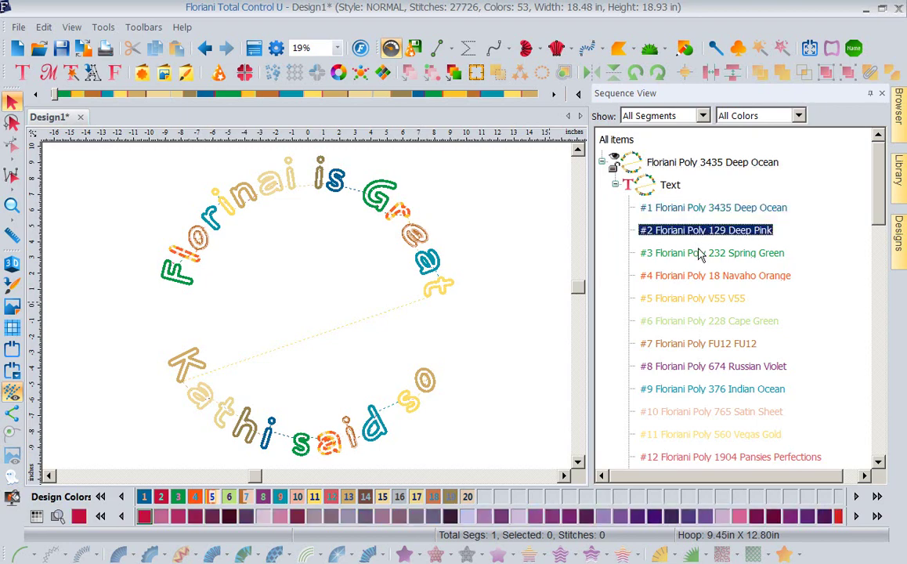
click(699, 257)
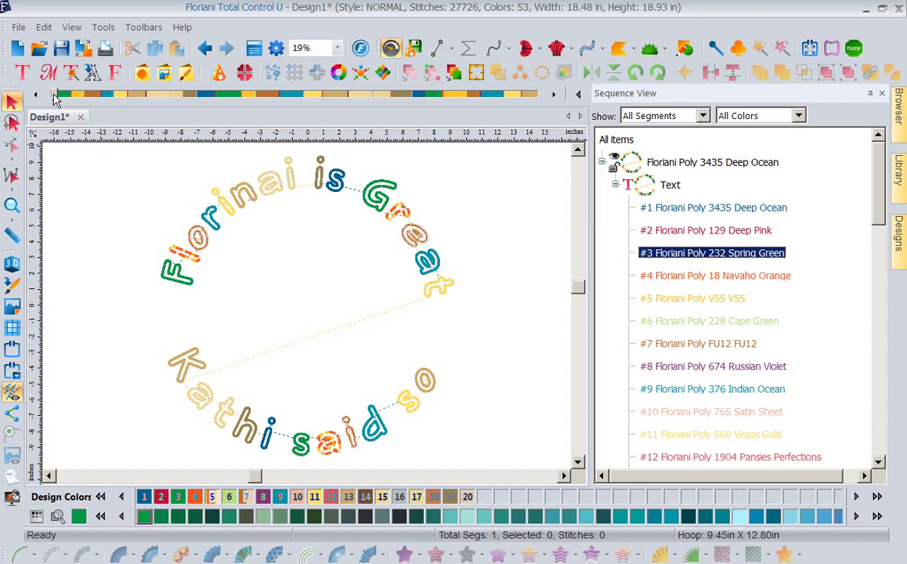
mouse_move(55, 96)
mouse_down()
mouse_move(290, 141)
mouse_move(409, 194)
mouse_move(546, 225)
mouse_up()
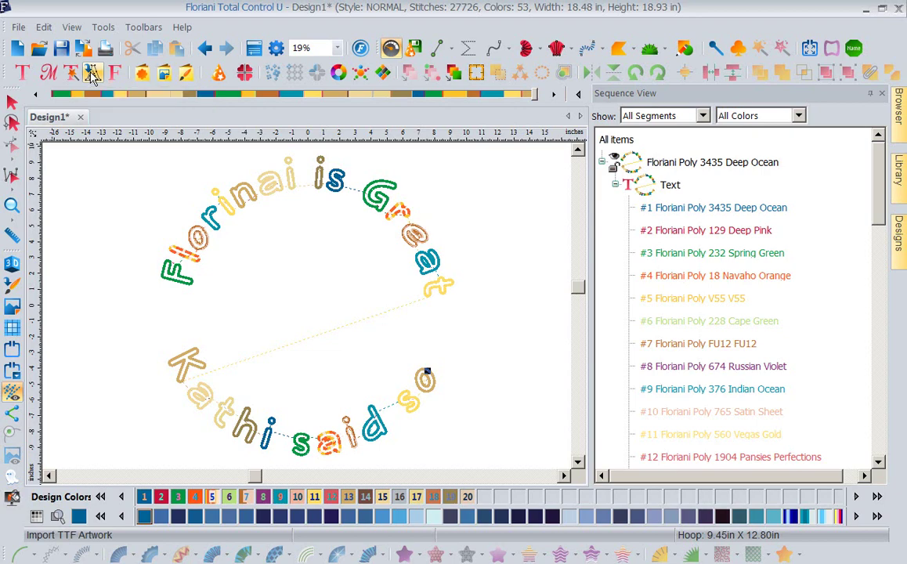
Switch to Craft-N-Cut from the taskbar, showing its empty Design1.
mouse_move(423, 563)
mouse_move(284, 554)
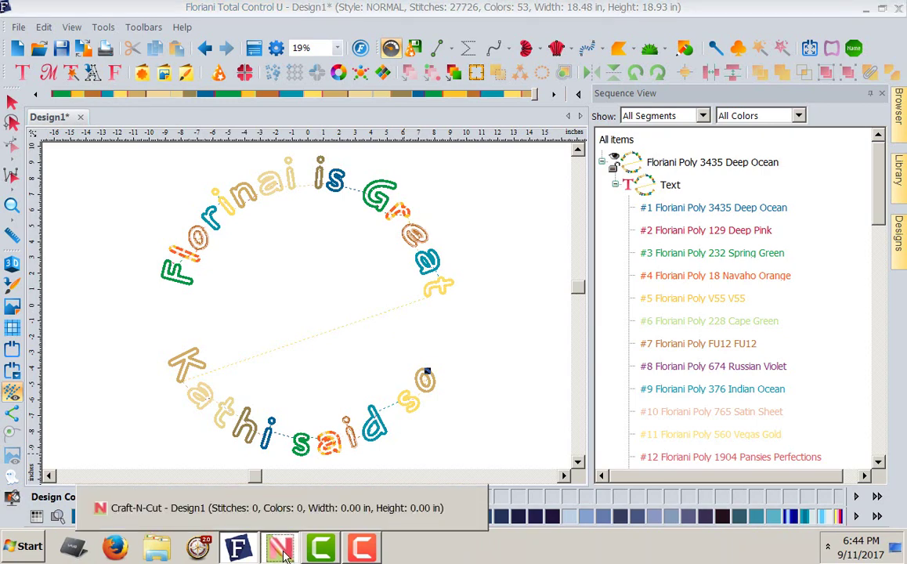
click(283, 555)
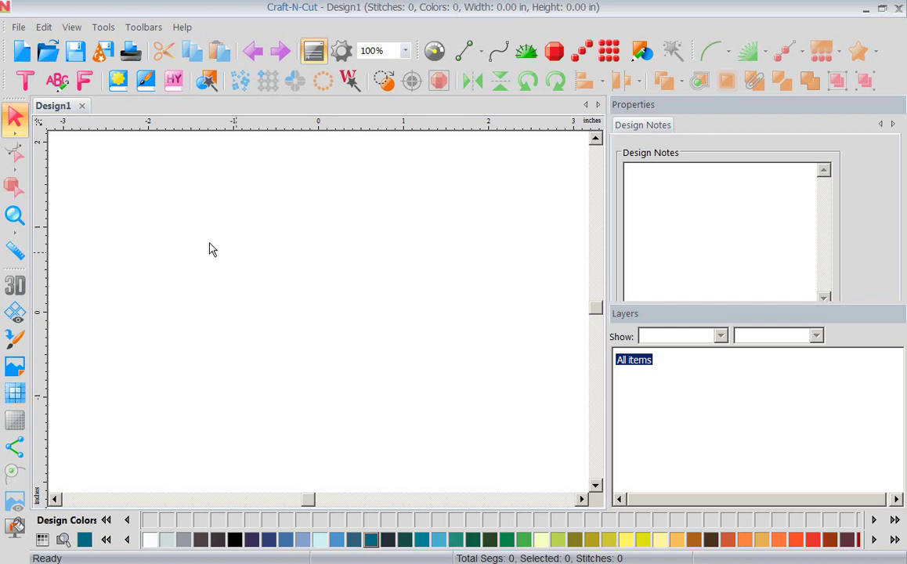
Place a MY TEXT circle text in Applique 03 on the Craft-N-Cut canvas.
click(26, 81)
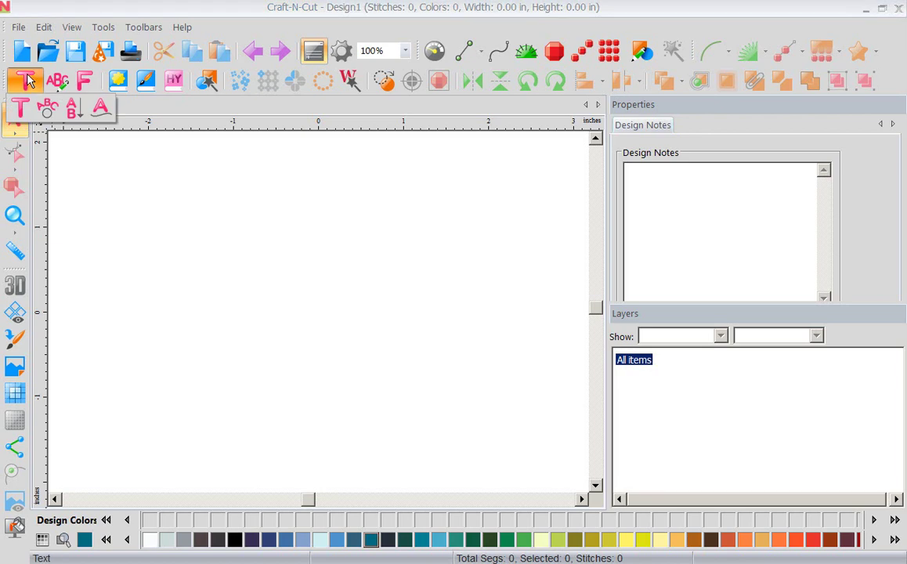
click(47, 109)
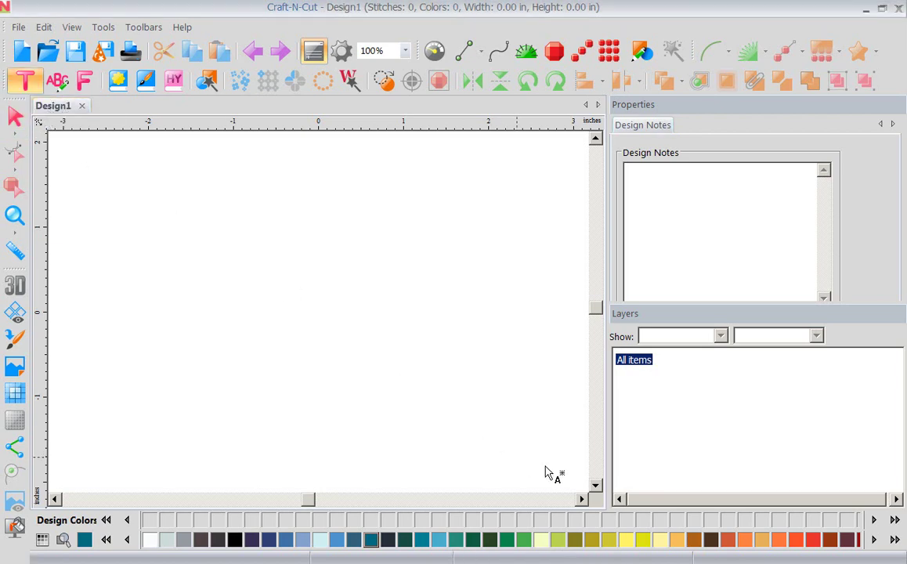
click(360, 284)
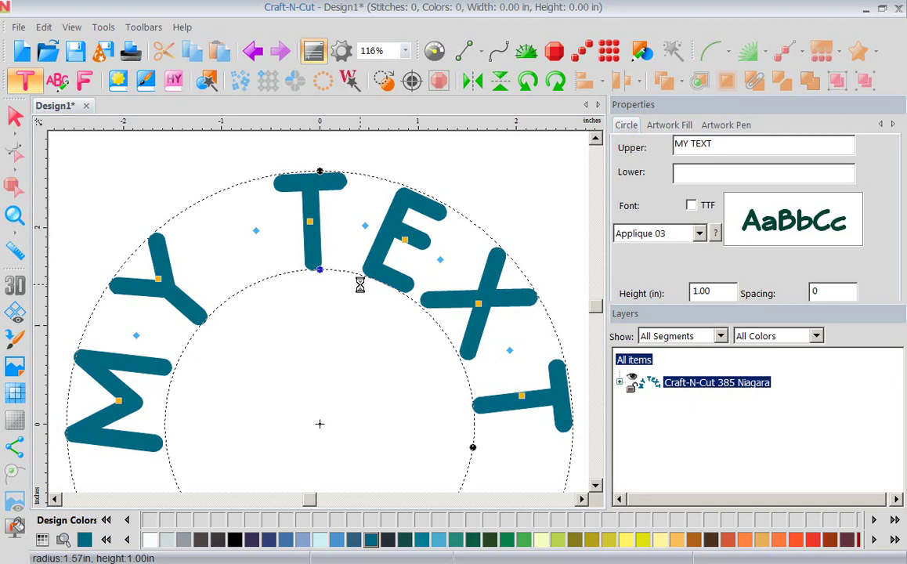
Replace the upper text with 'Floriani is Great', correcting the 'si' typo.
triple_click(726, 147)
text(Fl)
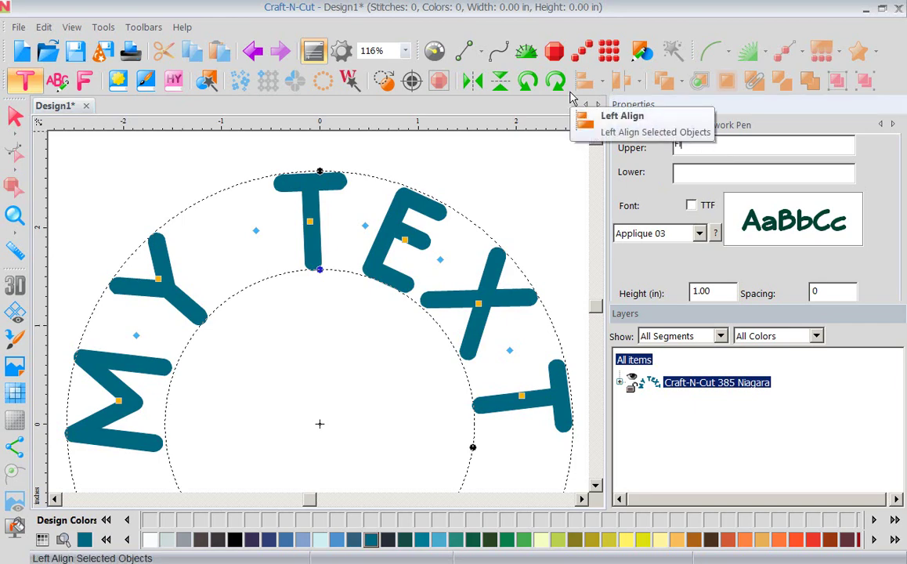
text(oriani si Great)
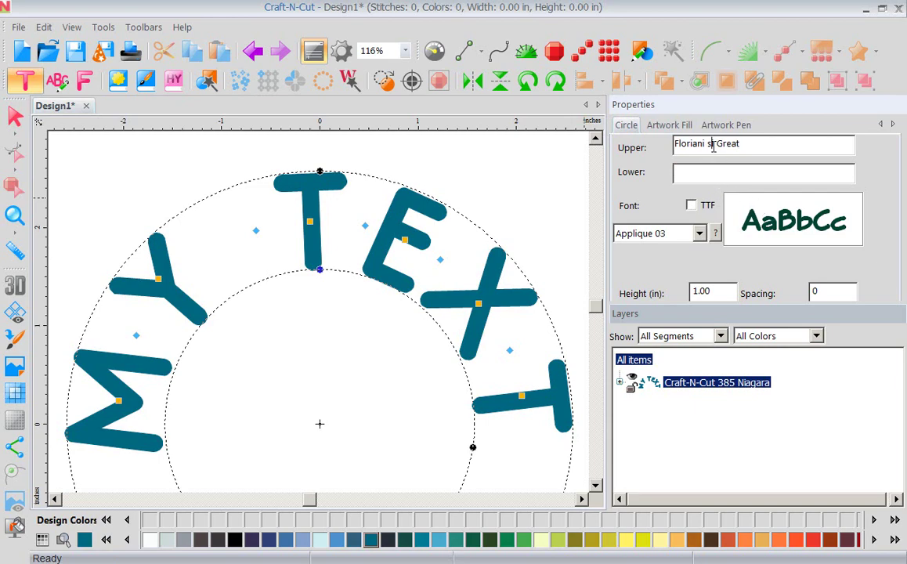
click(713, 147)
key(BackSpace)
key(Right)
text(s)
Type 'Kathi said' for the lower line and set the height to 2.
click(683, 174)
text(Kathi said)
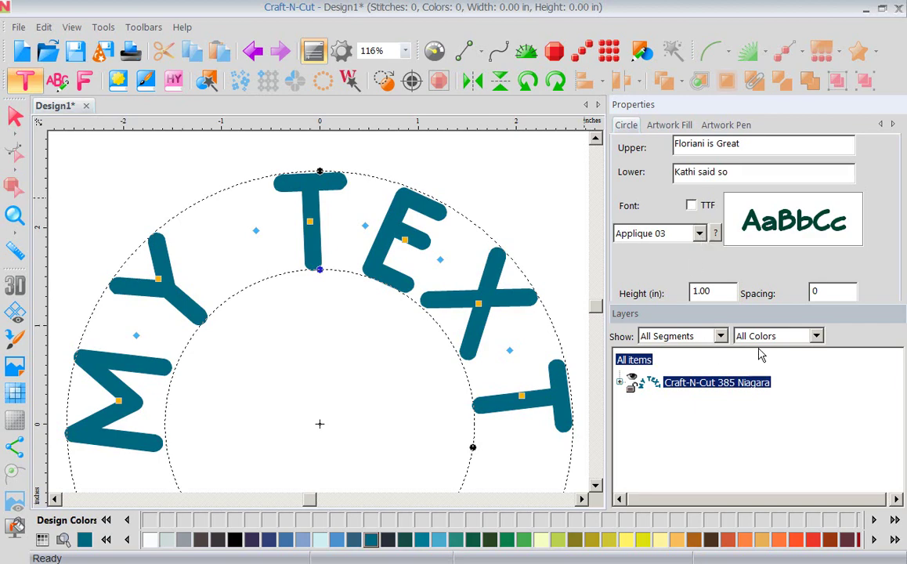
drag(747, 301, 742, 357)
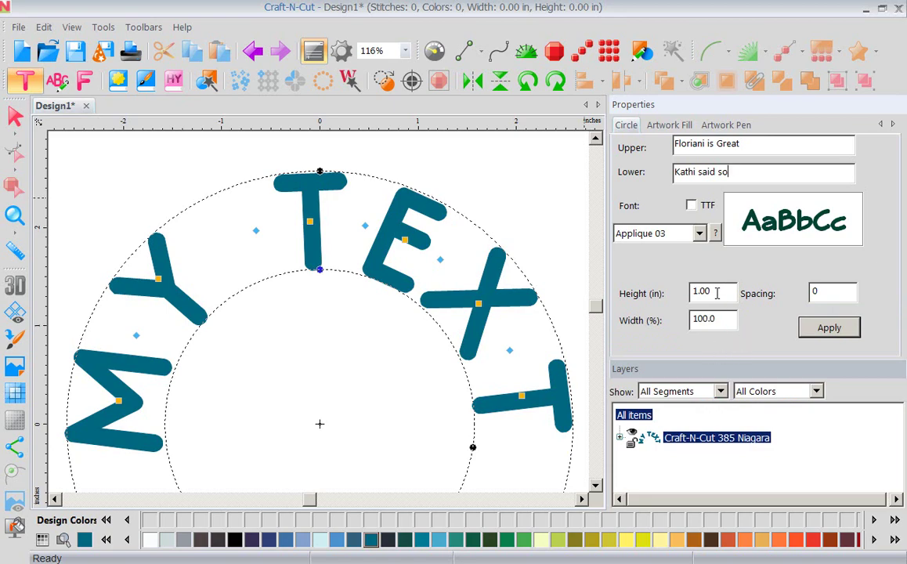
key(Tab)
text(2)
Apply the 2 in height, zoom out, and enlarge the ring to a 6.20 in radius.
click(827, 335)
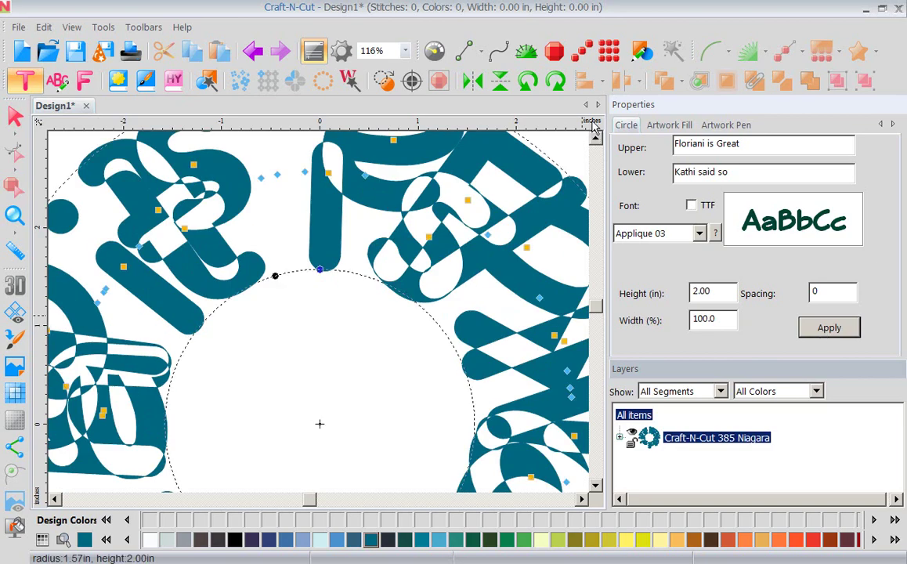
click(406, 51)
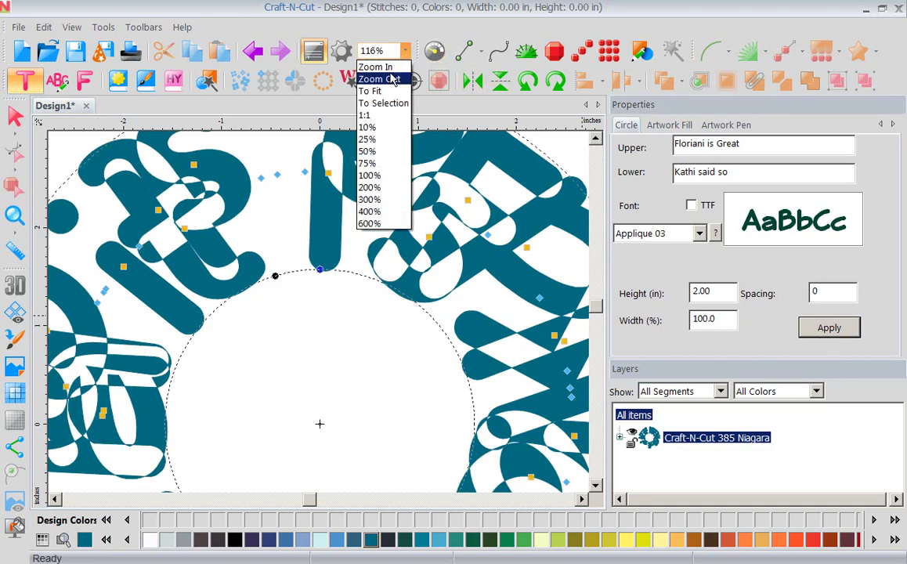
click(396, 79)
click(405, 50)
click(397, 80)
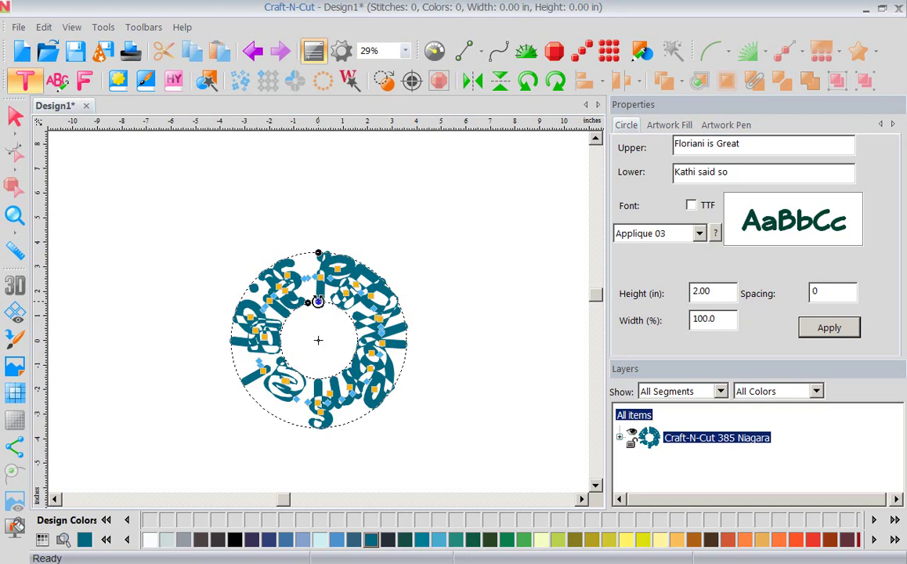
drag(318, 301, 333, 187)
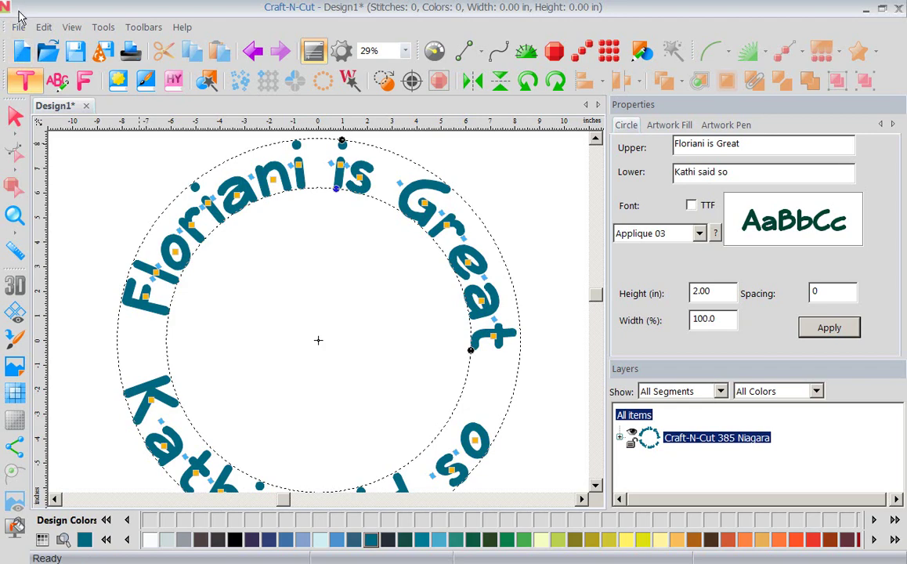
click(18, 28)
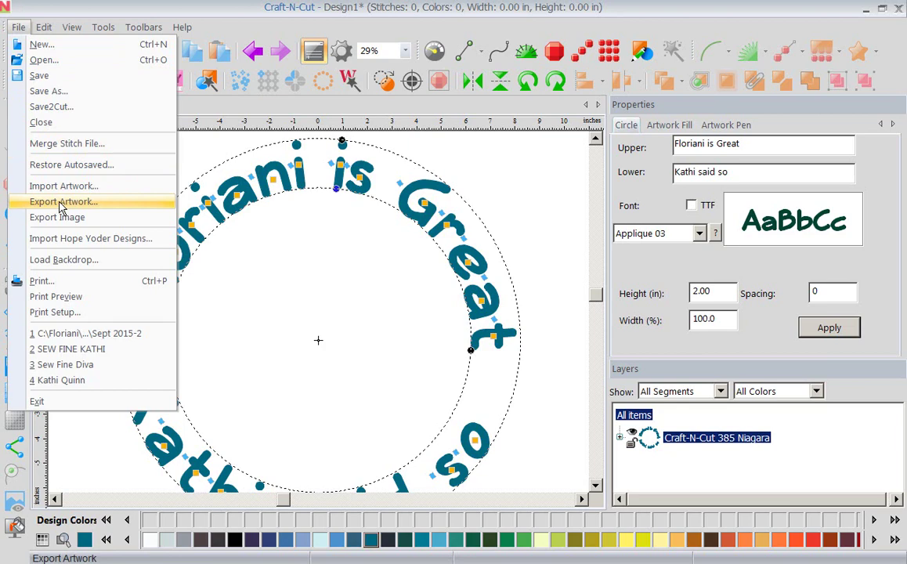
click(61, 203)
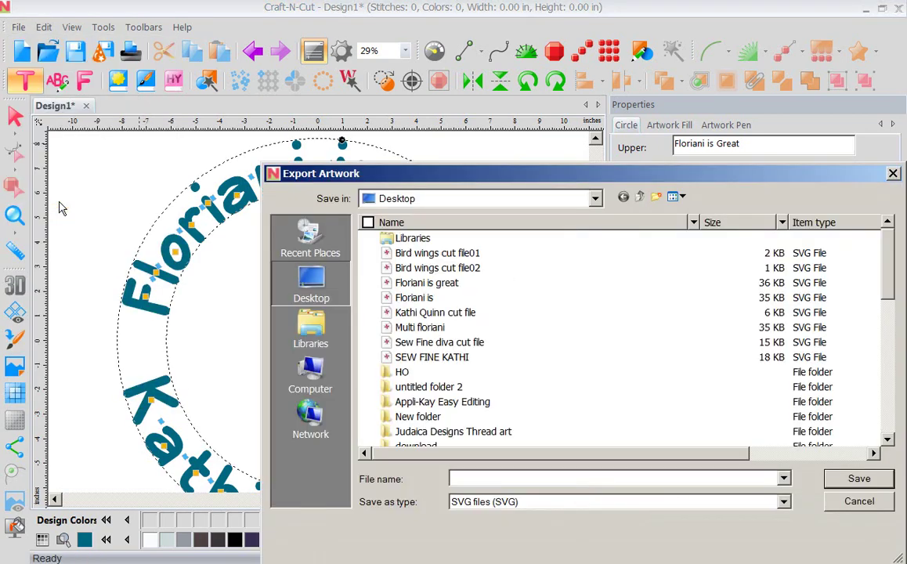
click(435, 285)
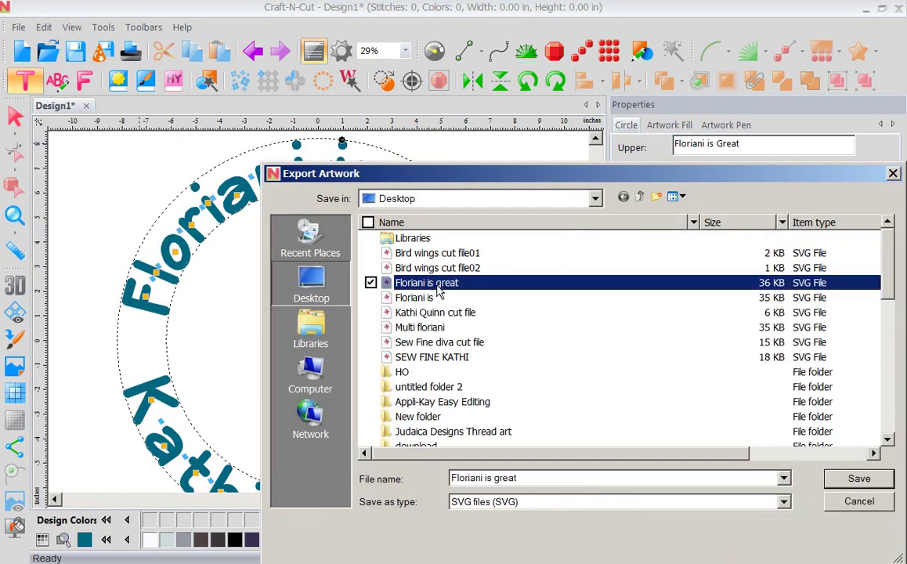
click(852, 484)
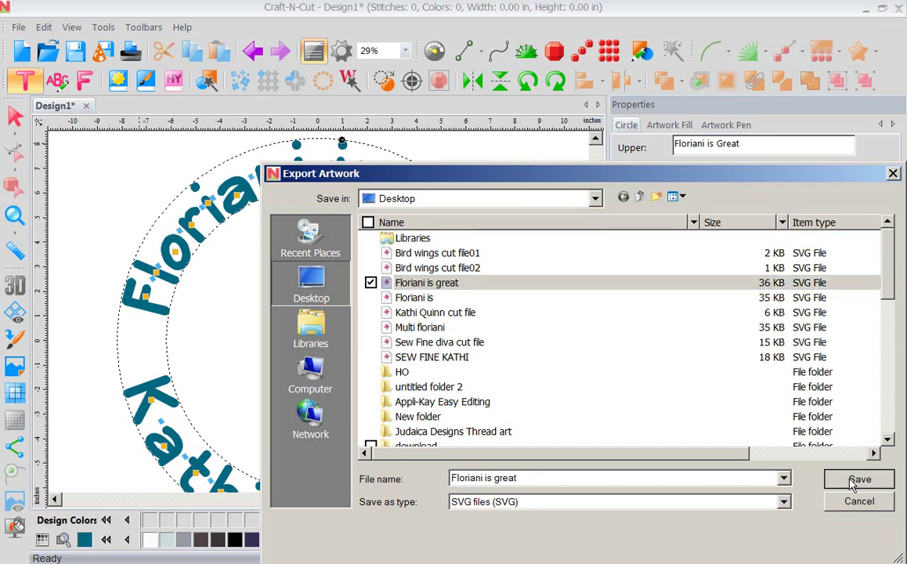
click(852, 484)
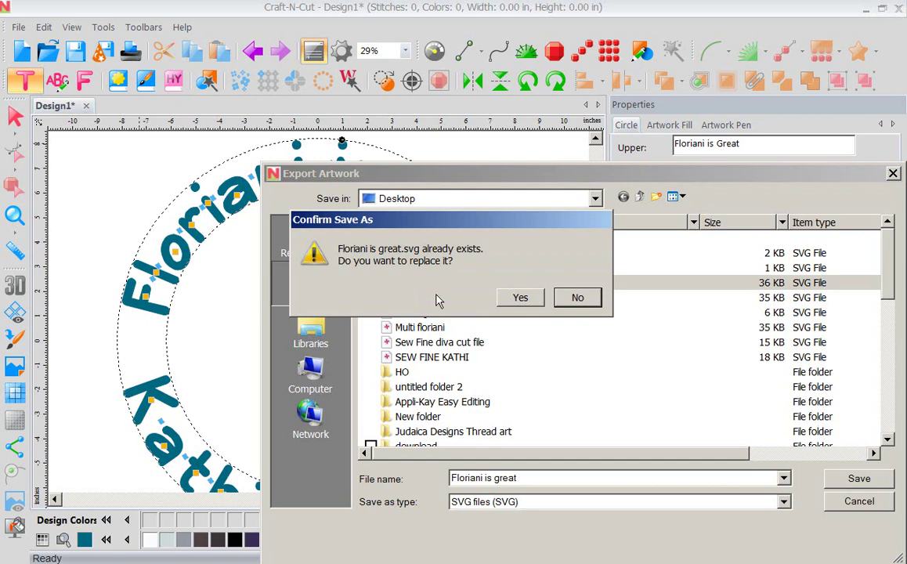
click(511, 298)
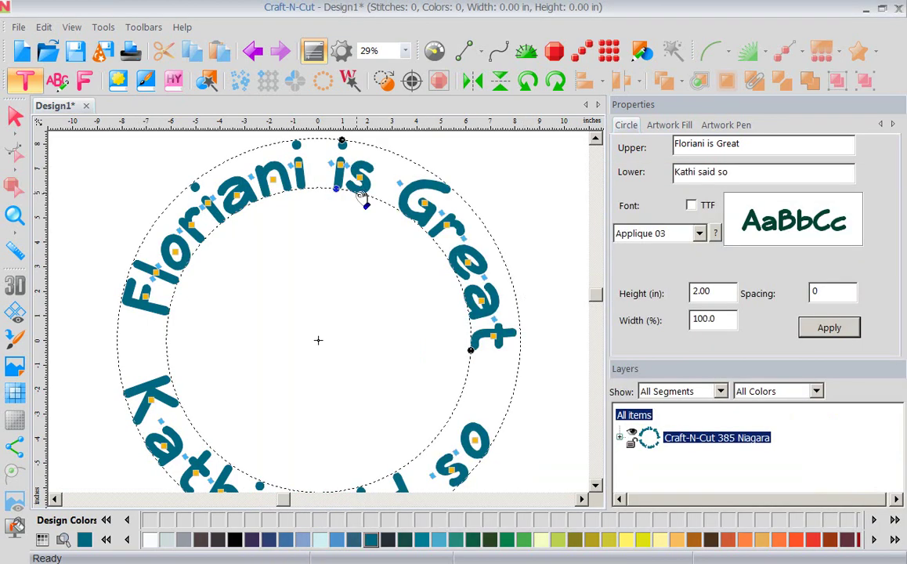
Minimize Craft-N-Cut, create a blank Design2, and show its Design Notes properties panel.
click(864, 14)
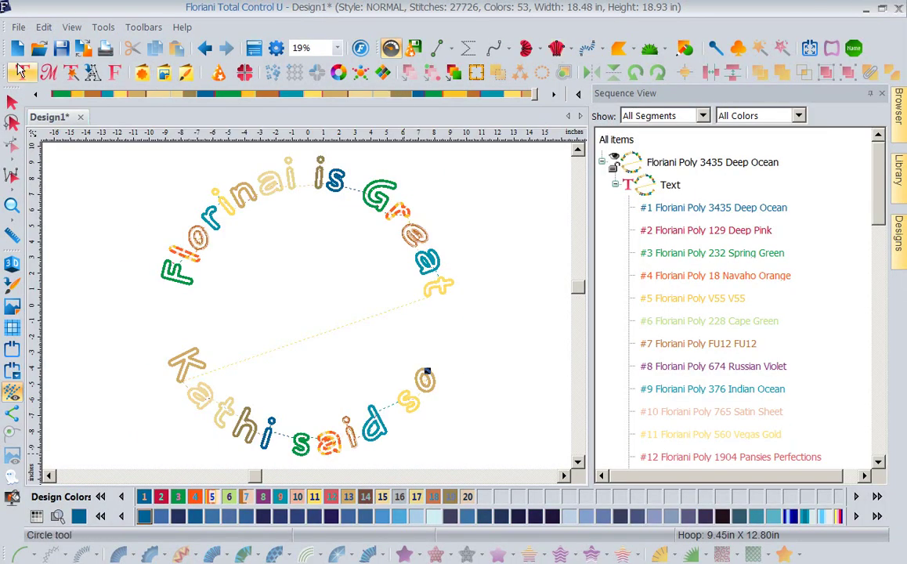
click(17, 48)
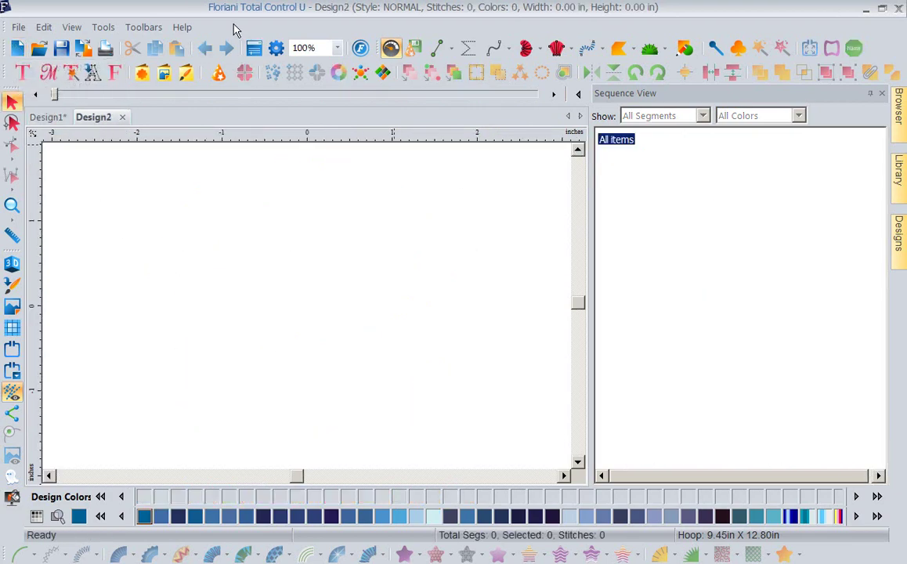
click(253, 50)
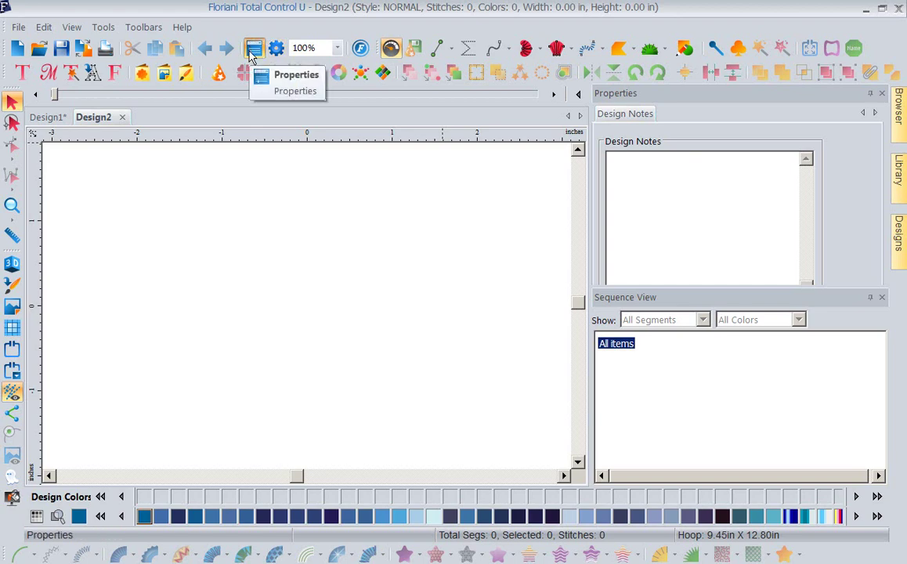
click(882, 94)
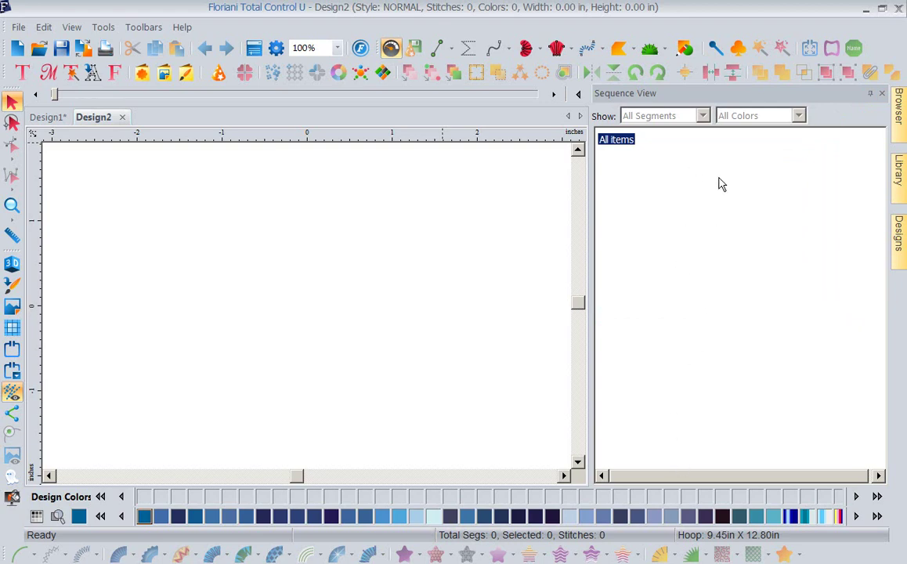
click(255, 49)
click(255, 52)
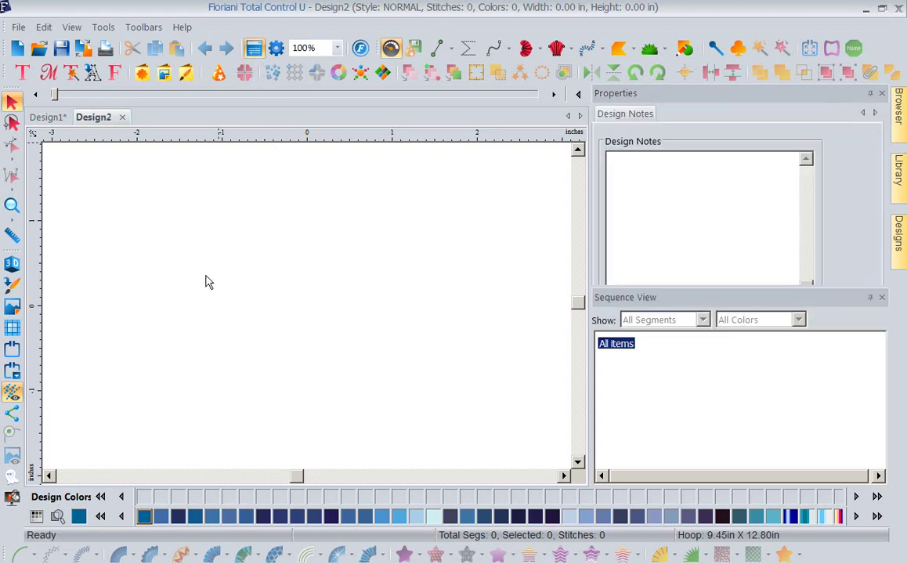
Import the 'Floriani is great' artwork from the Desktop into Design2 as 26 segments.
click(18, 28)
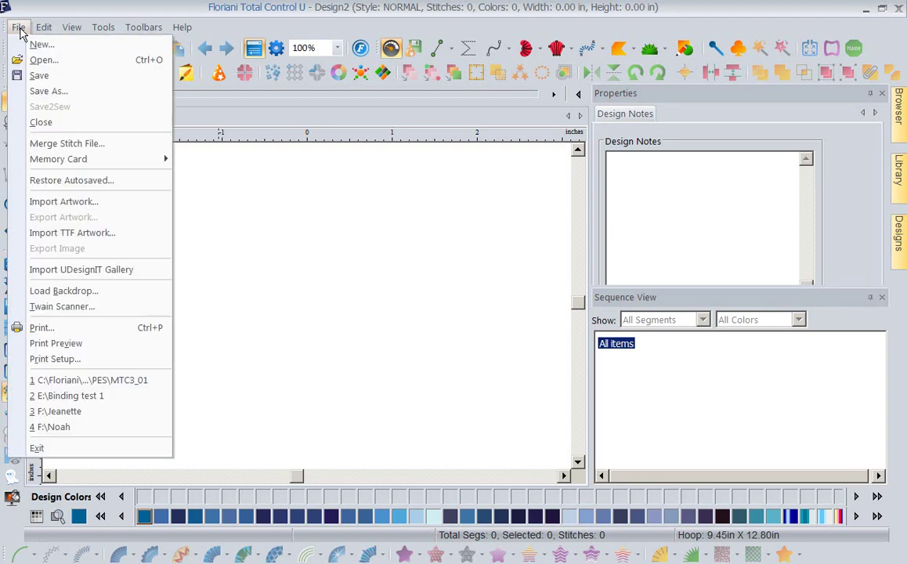
click(48, 205)
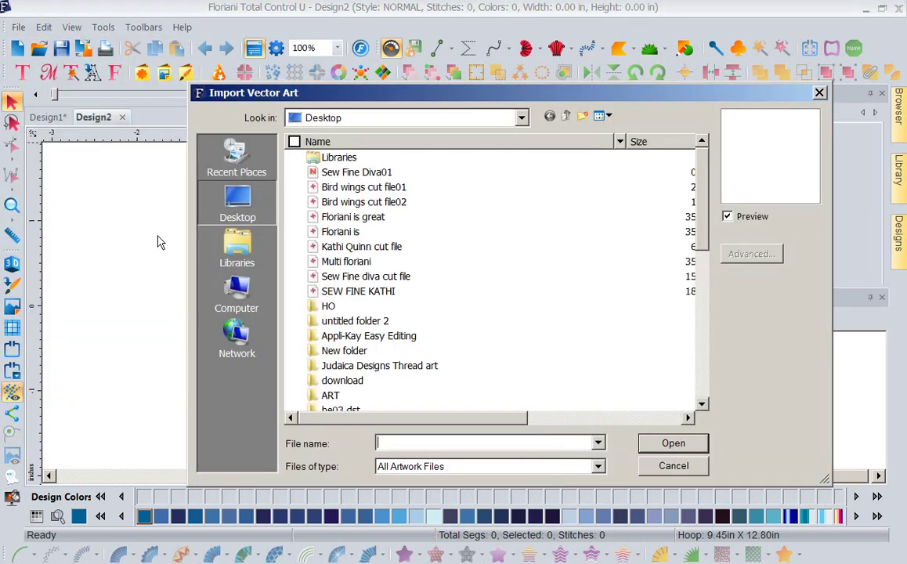
click(429, 218)
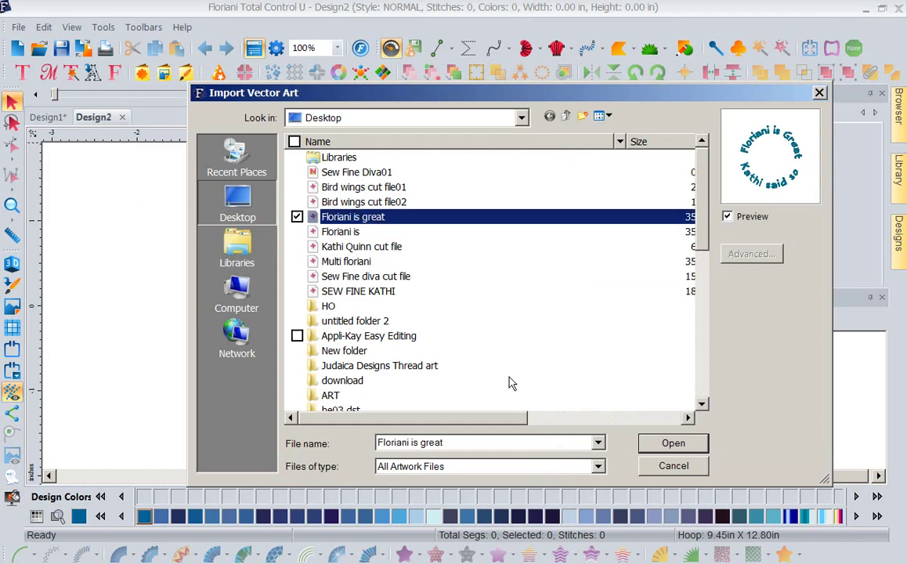
click(672, 445)
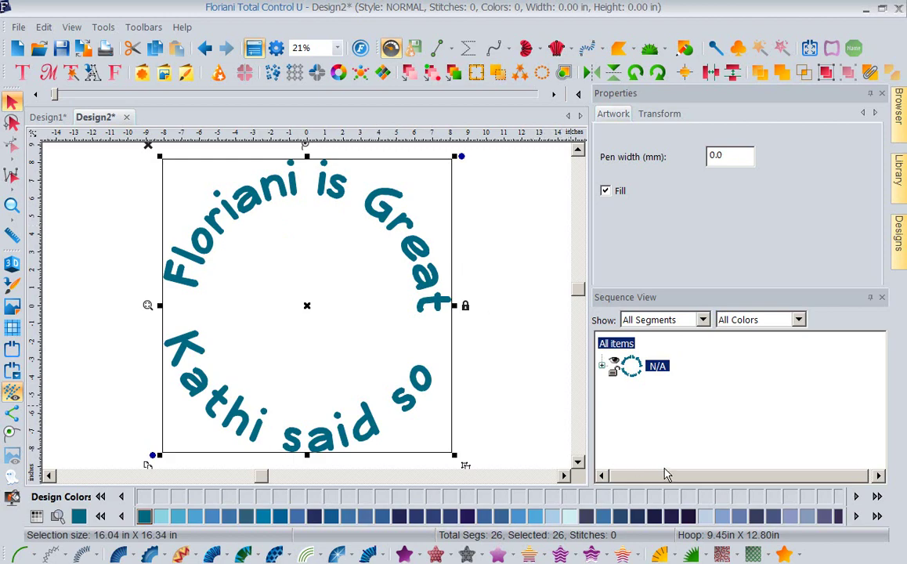
Convert the ring lettering to one-click appliqué, then compare it with the original Design1.
click(693, 556)
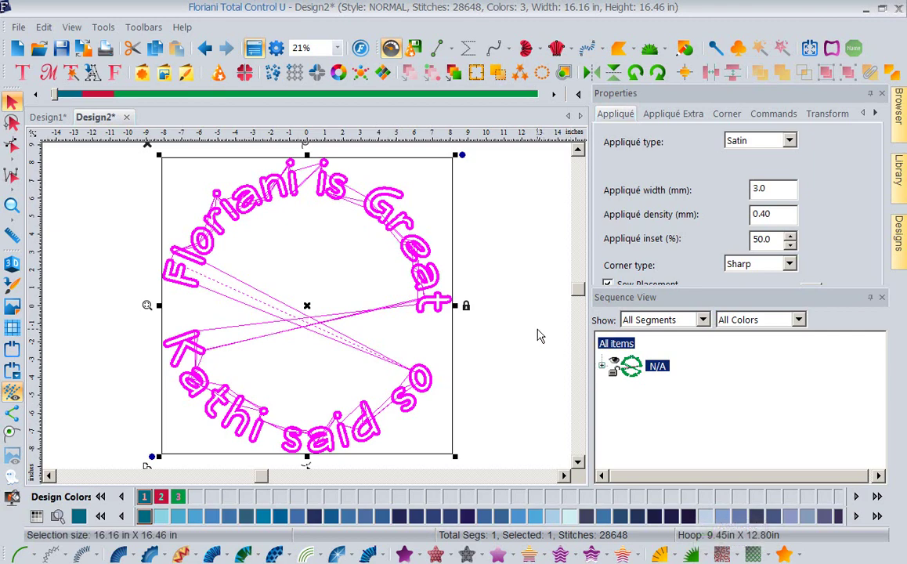
click(546, 267)
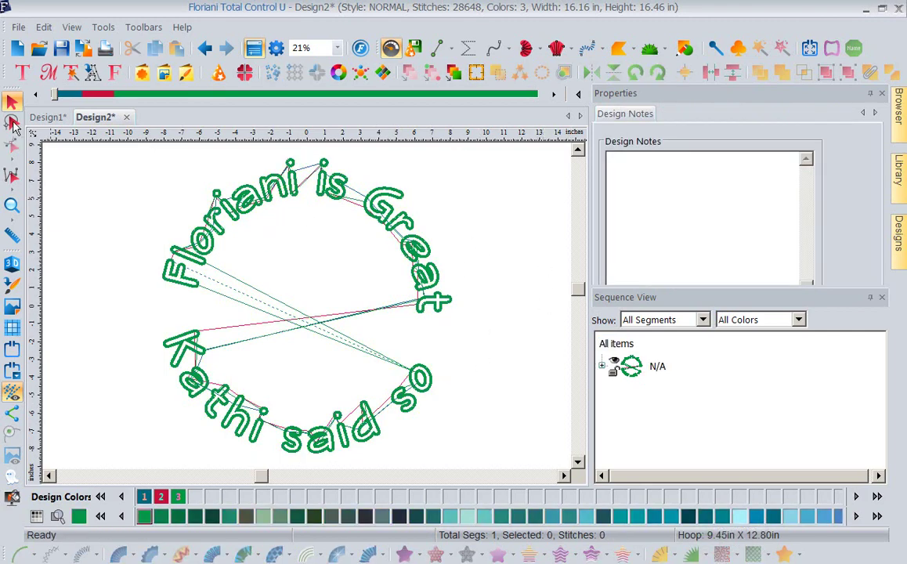
click(49, 117)
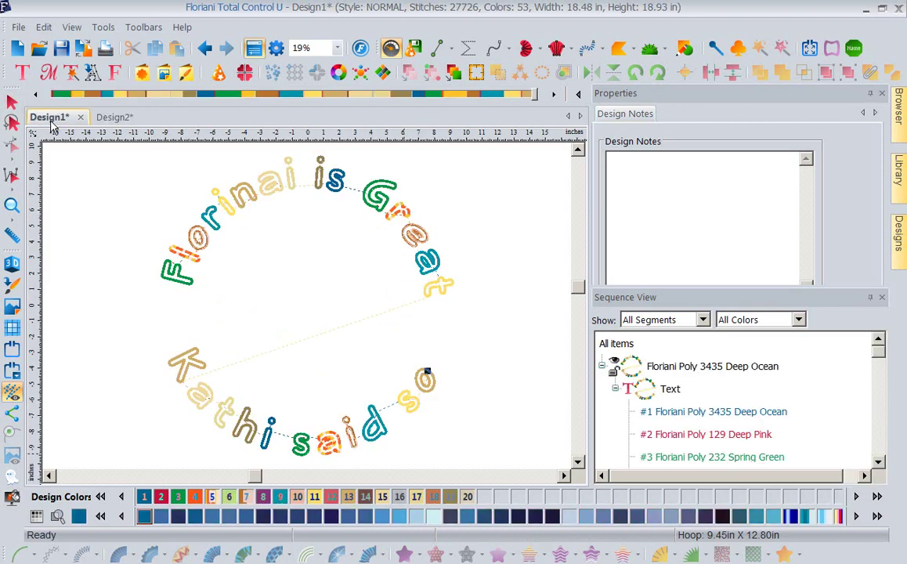
click(102, 117)
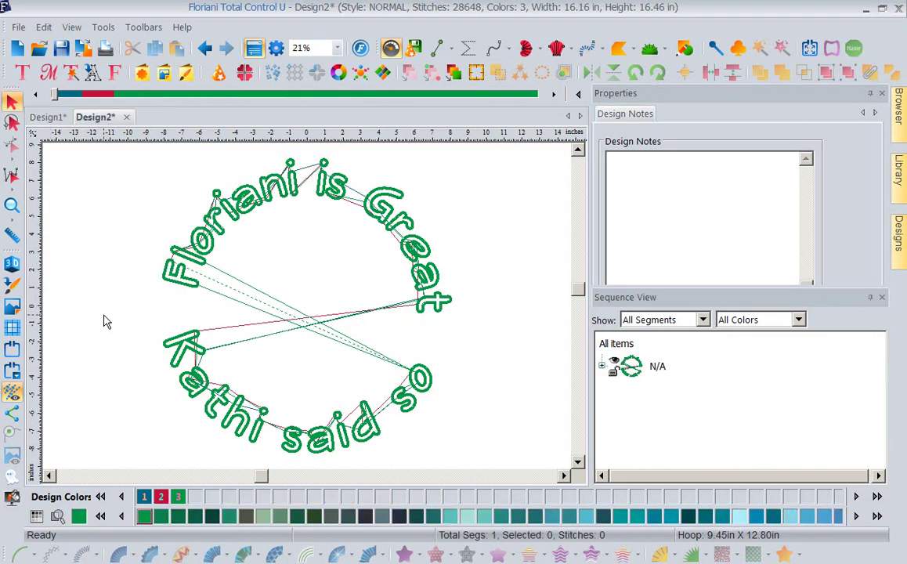
Replay the stitch simulation from the upper arc through 'Kathi said so'.
click(55, 95)
drag(55, 95, 88, 107)
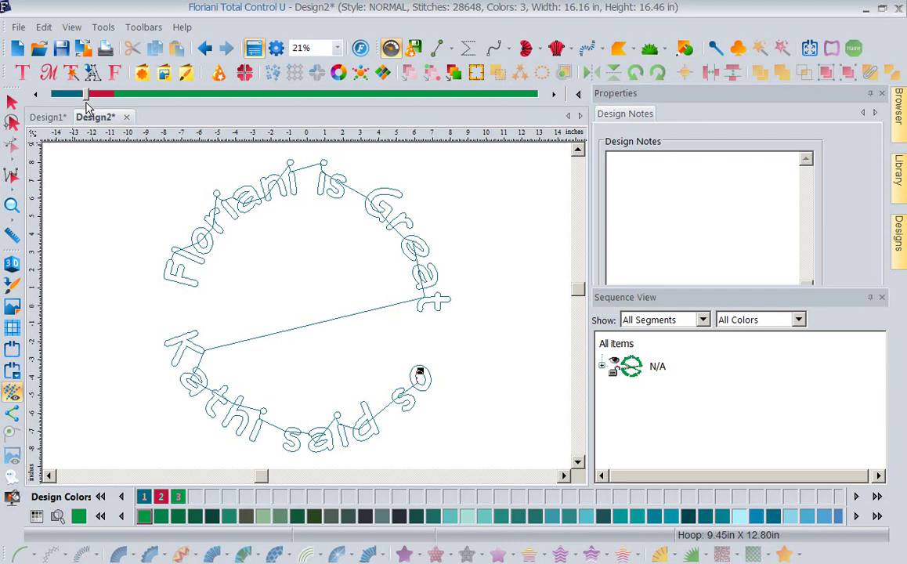
mouse_move(85, 95)
mouse_down()
mouse_move(398, 118)
mouse_move(495, 141)
mouse_move(551, 138)
mouse_up()
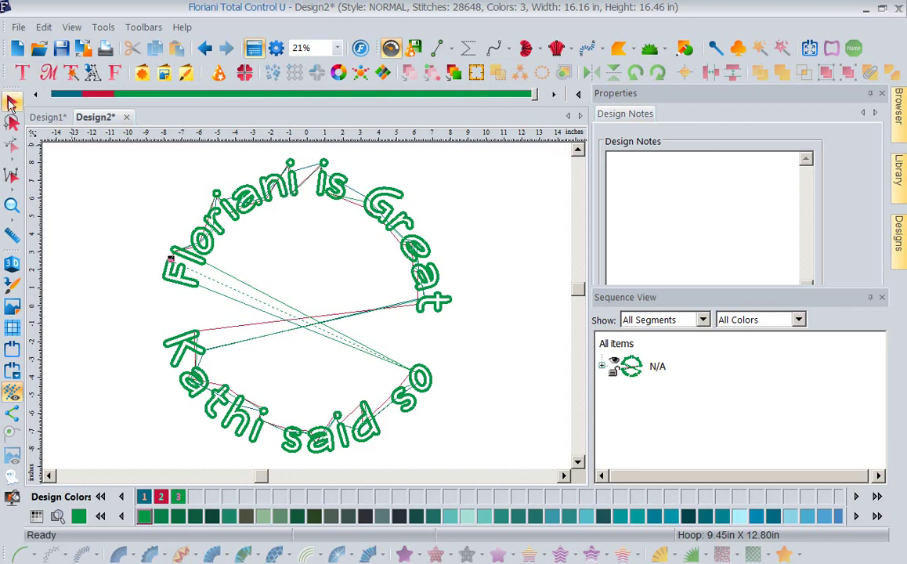
Keep Satin as the appliqué type for the lettering, then bring the 53-colour Design1 to front.
click(11, 101)
click(258, 206)
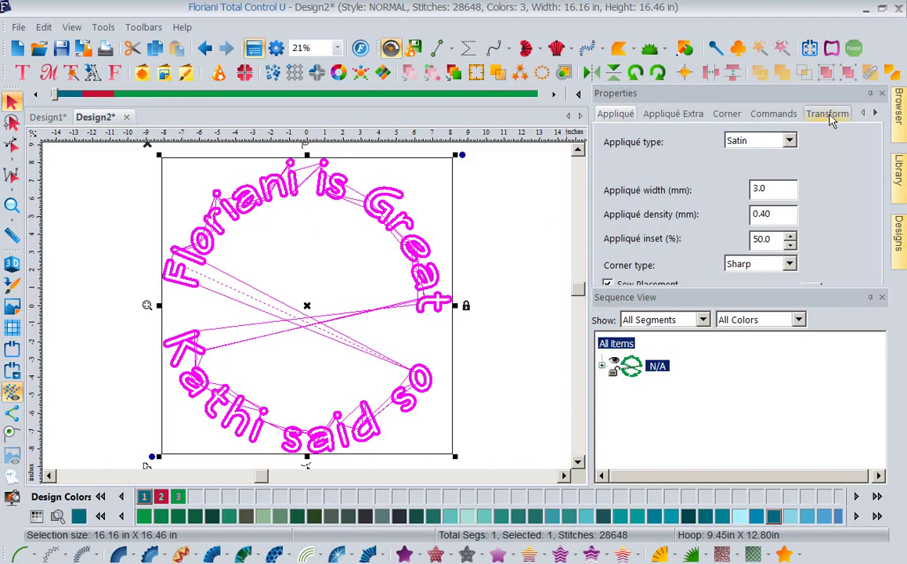
click(790, 141)
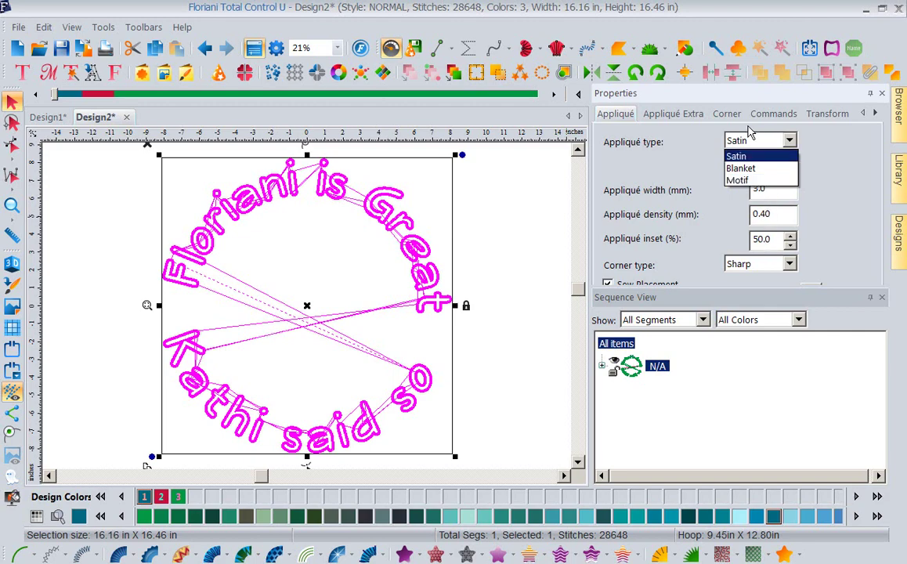
click(508, 201)
click(513, 200)
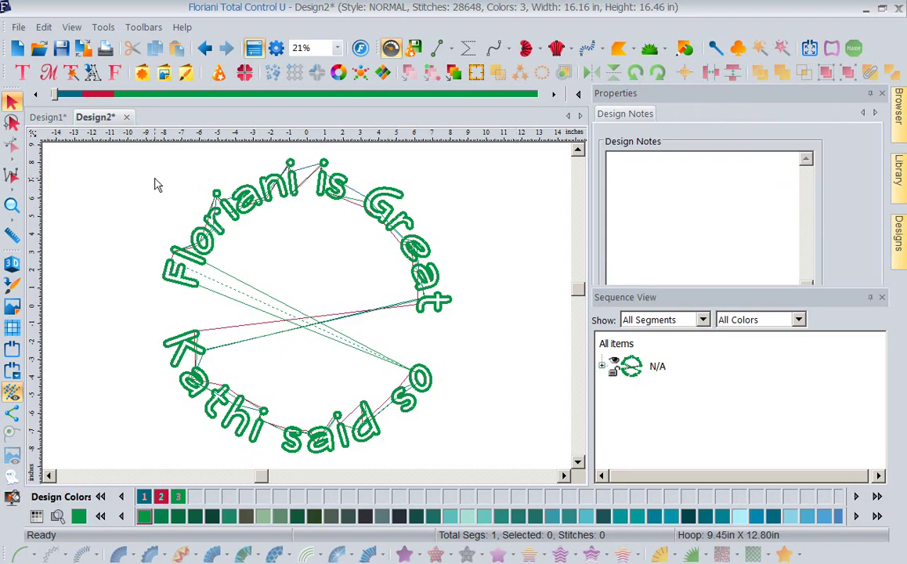
click(47, 118)
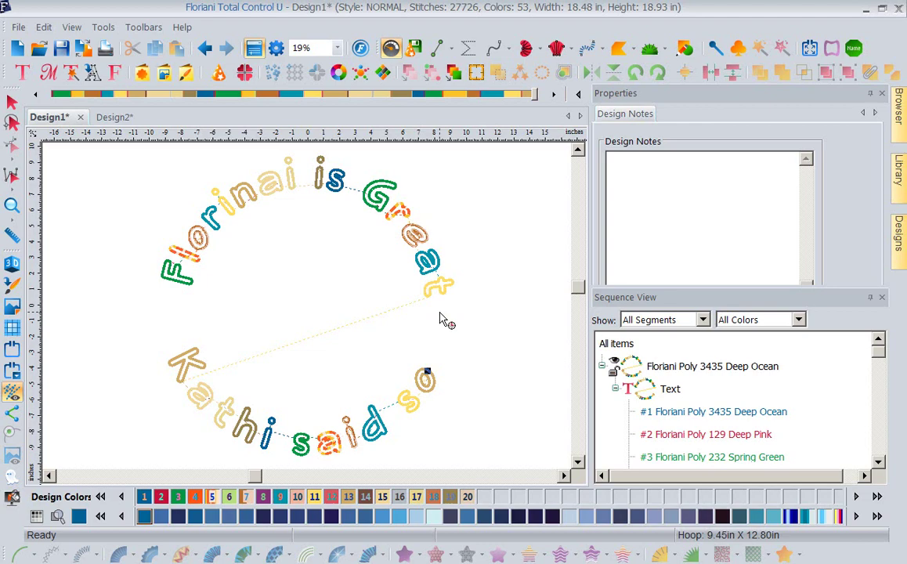
Add an empty Design3 with TTF artwork import started, then return to the Craft-N-Cut window.
click(115, 117)
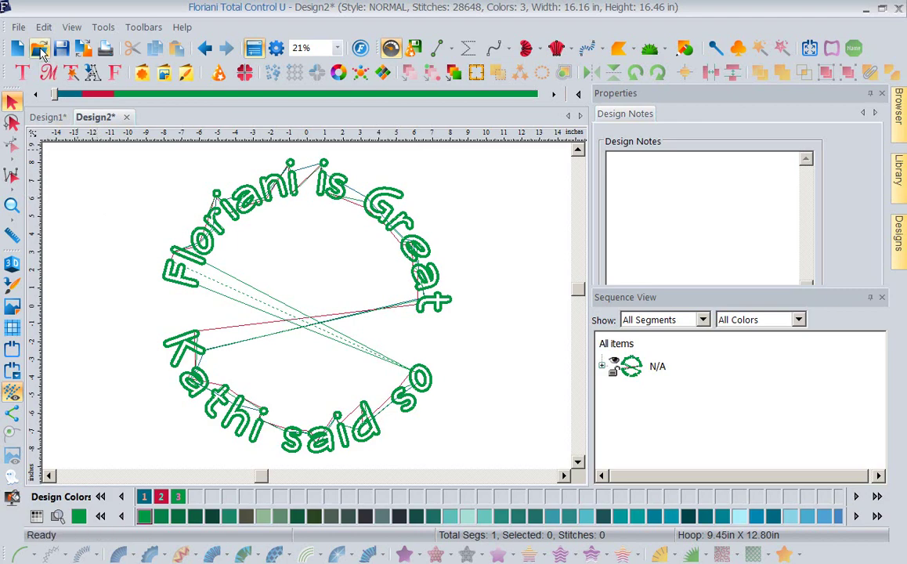
click(15, 49)
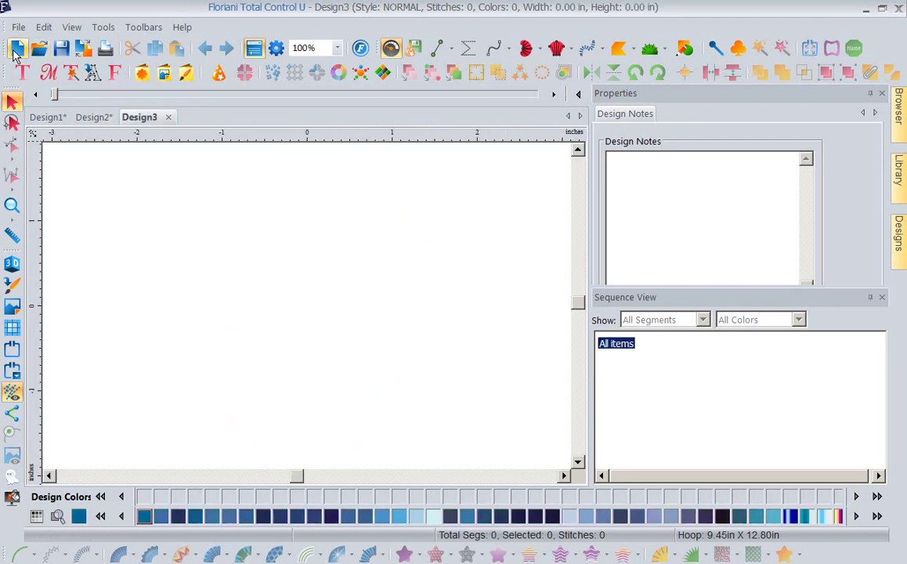
click(92, 73)
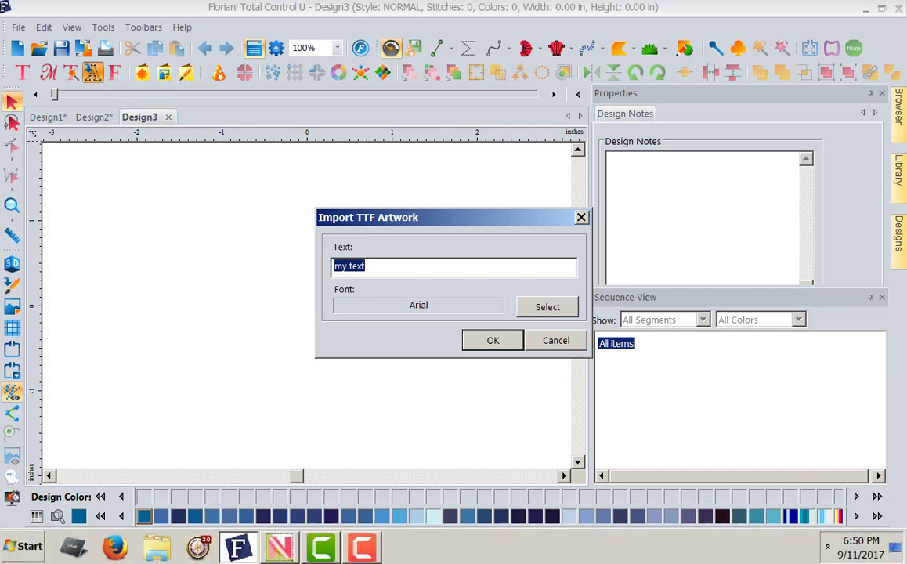
mouse_move(290, 550)
click(262, 505)
Show the Text tool flyout with its Circle, Vertical and Path text modes.
click(26, 82)
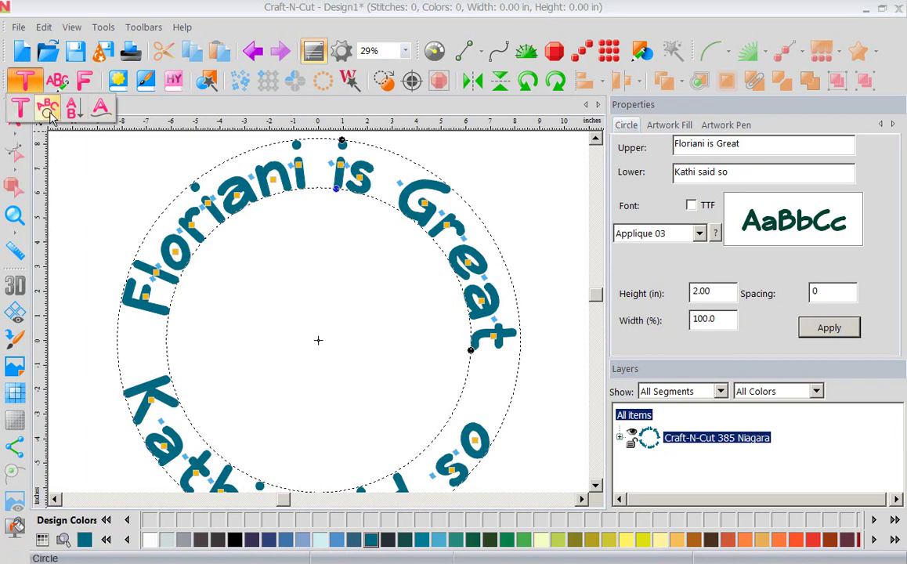